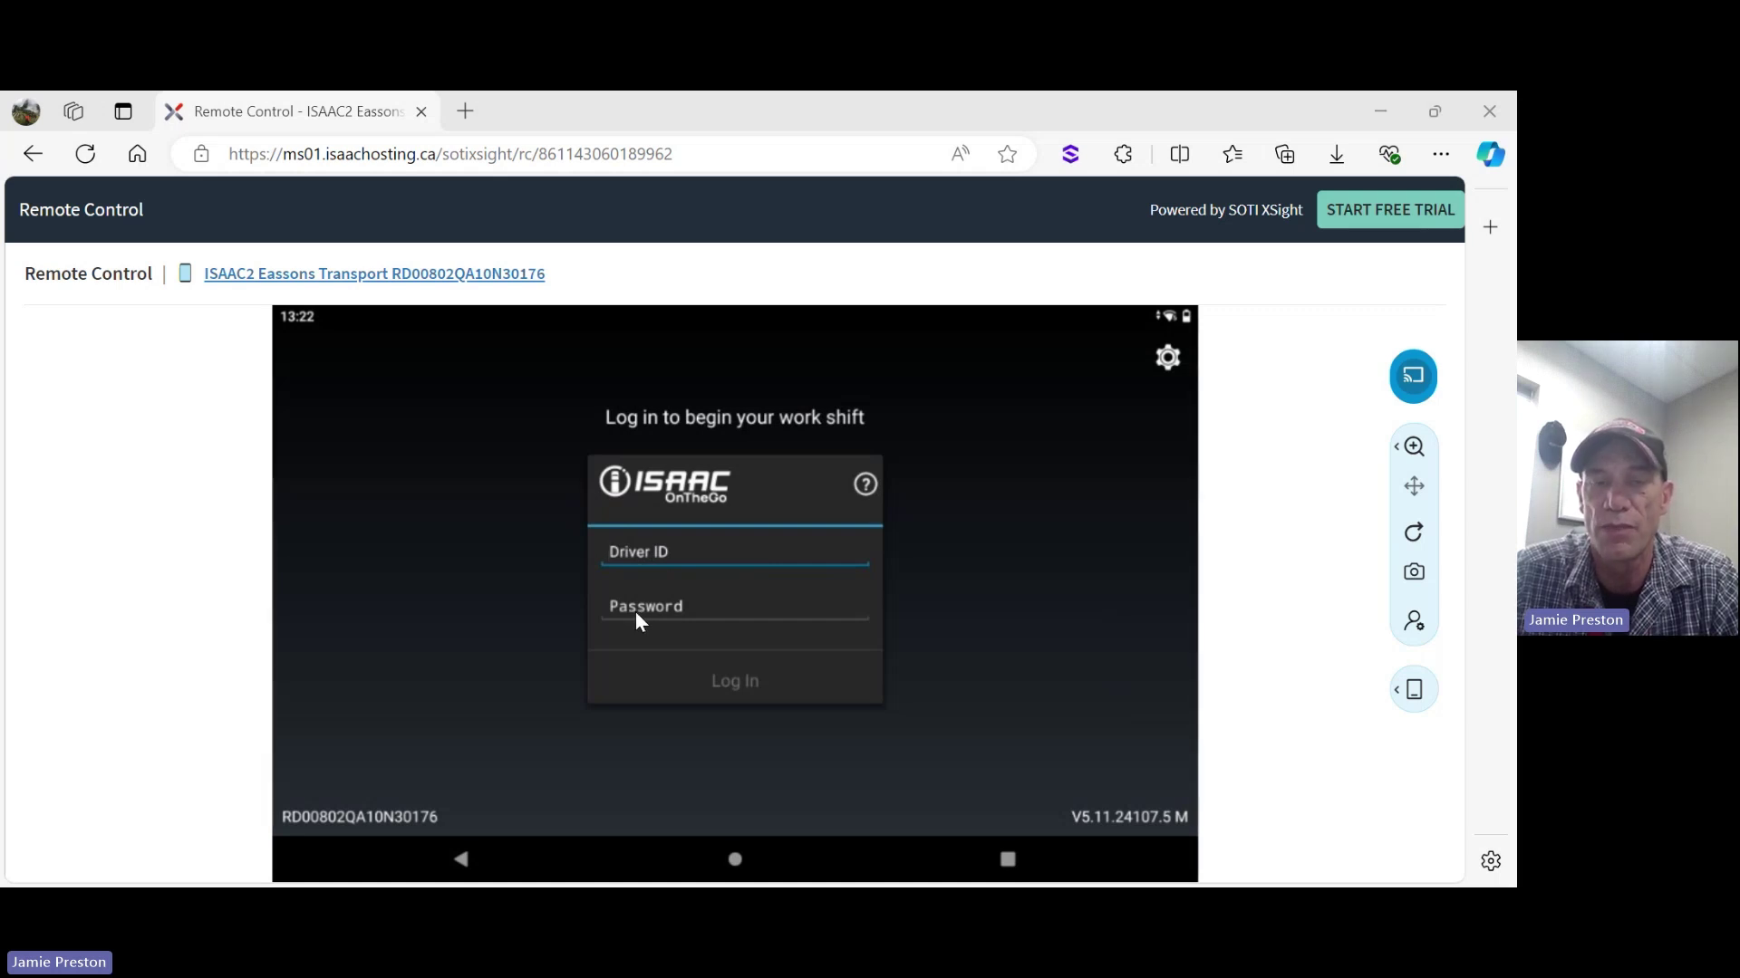
Enter the driver ID on the login screen and advance to the password field
click(619, 549)
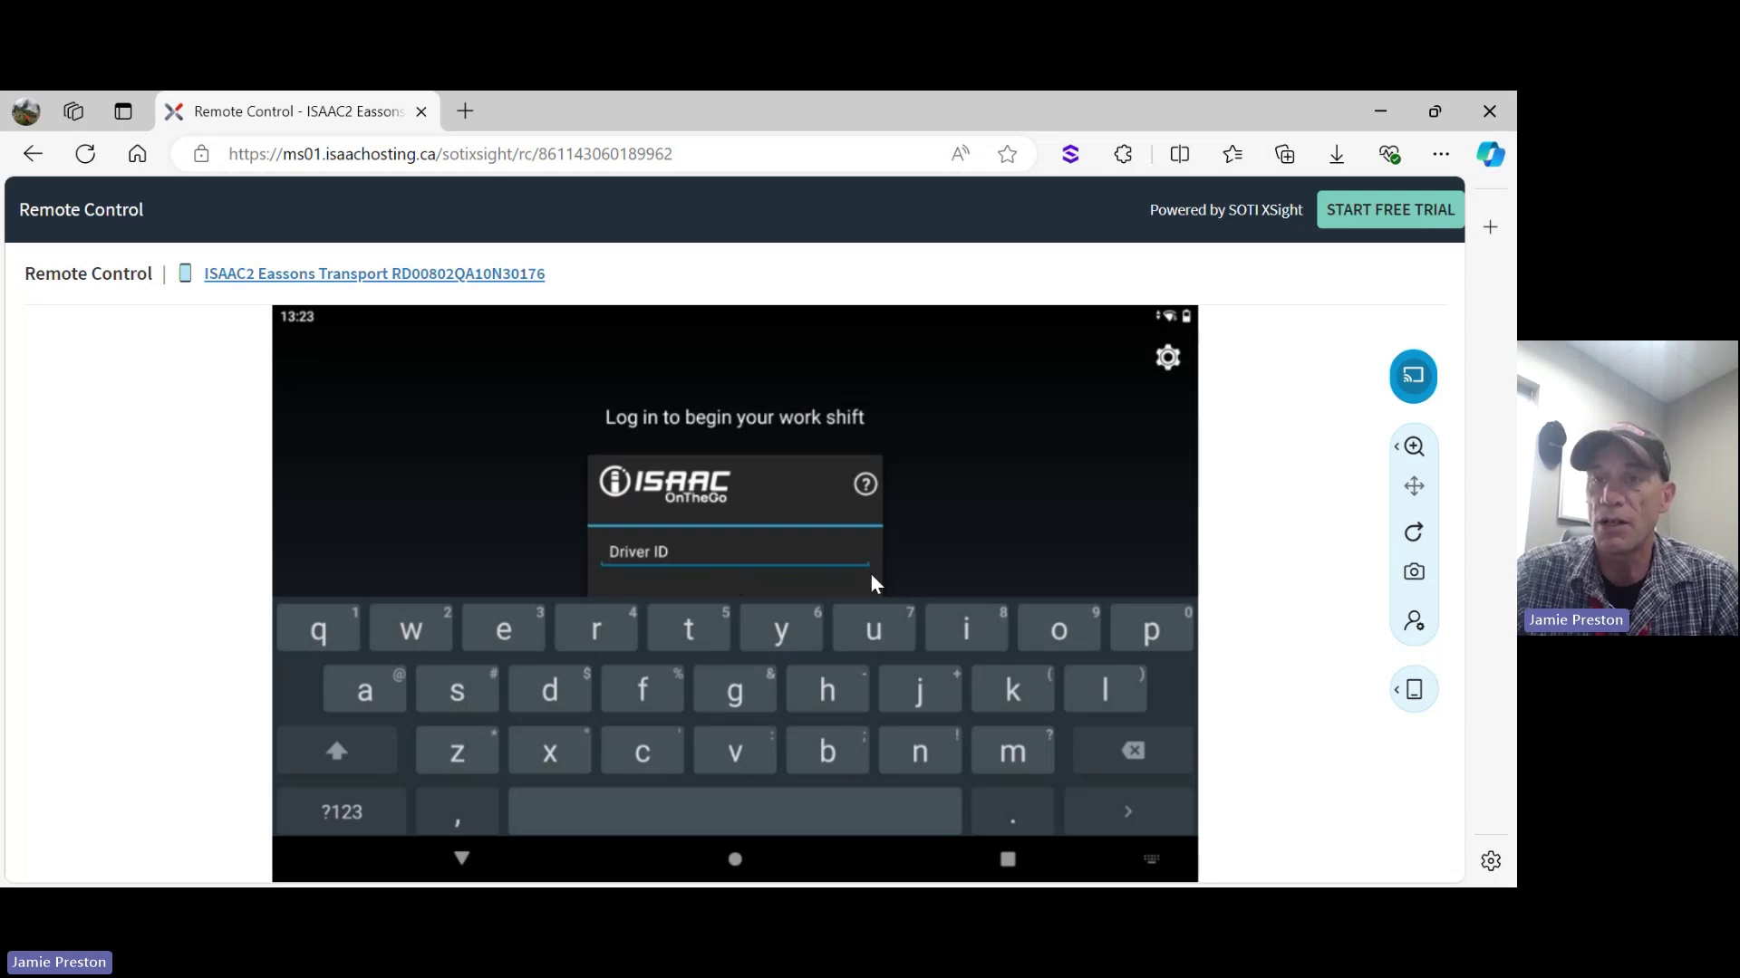
click(1149, 627)
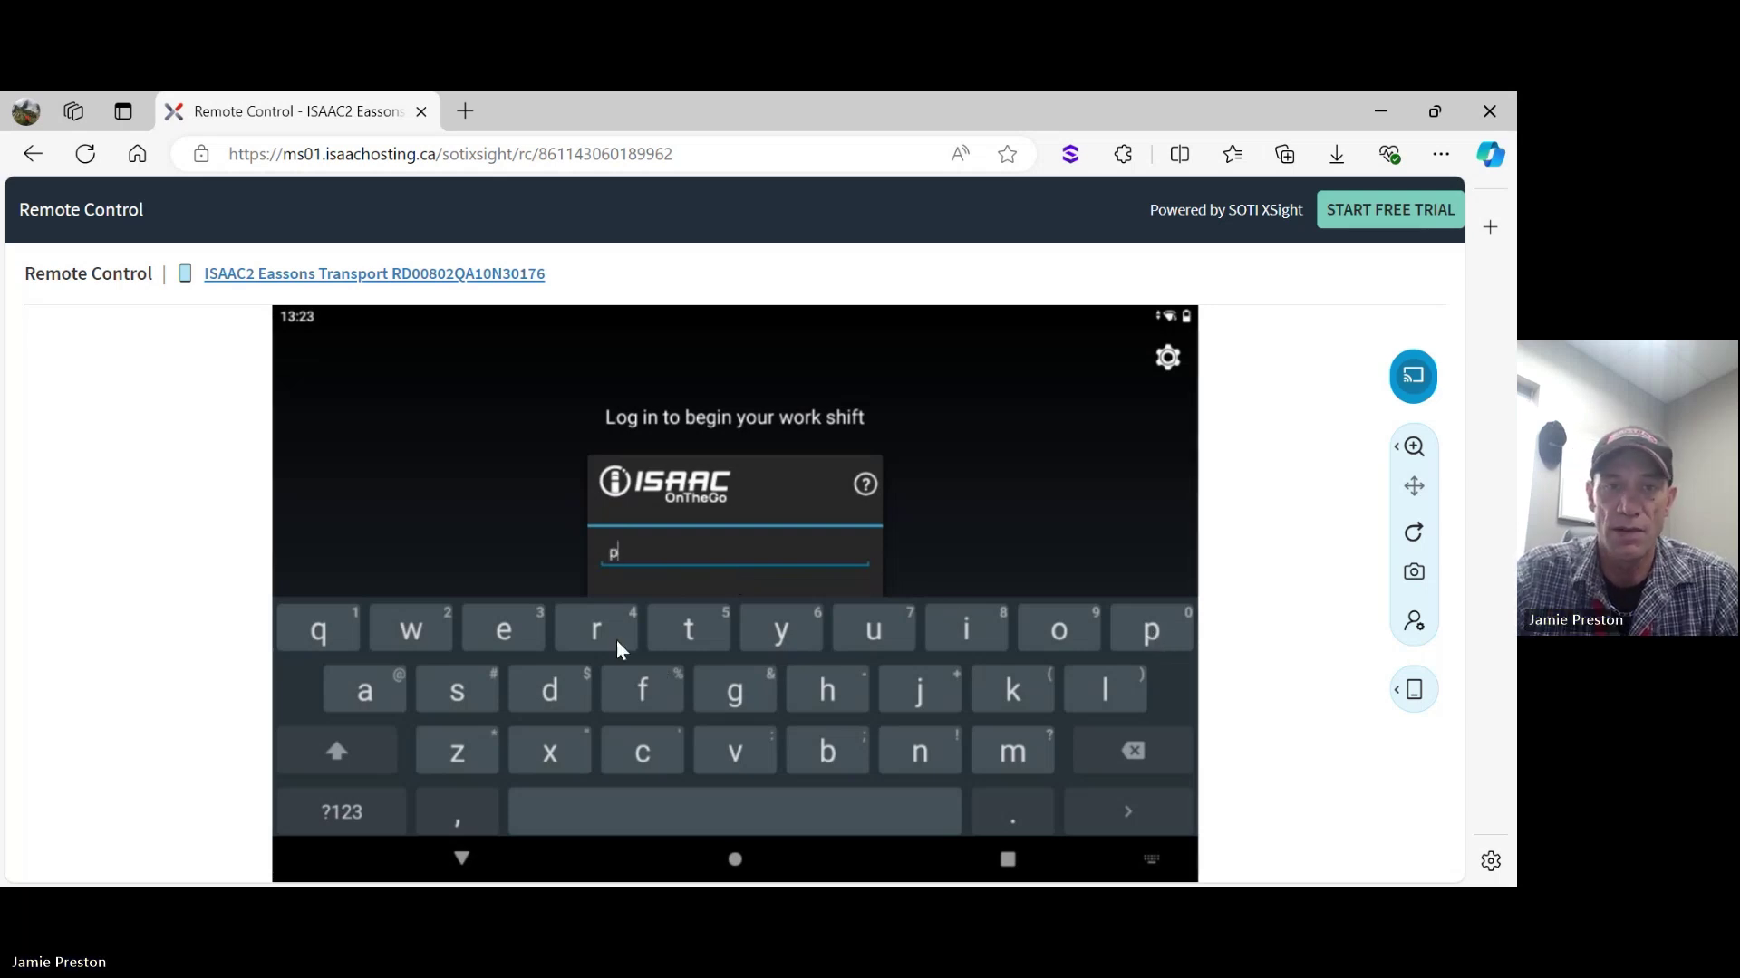
click(599, 641)
click(505, 626)
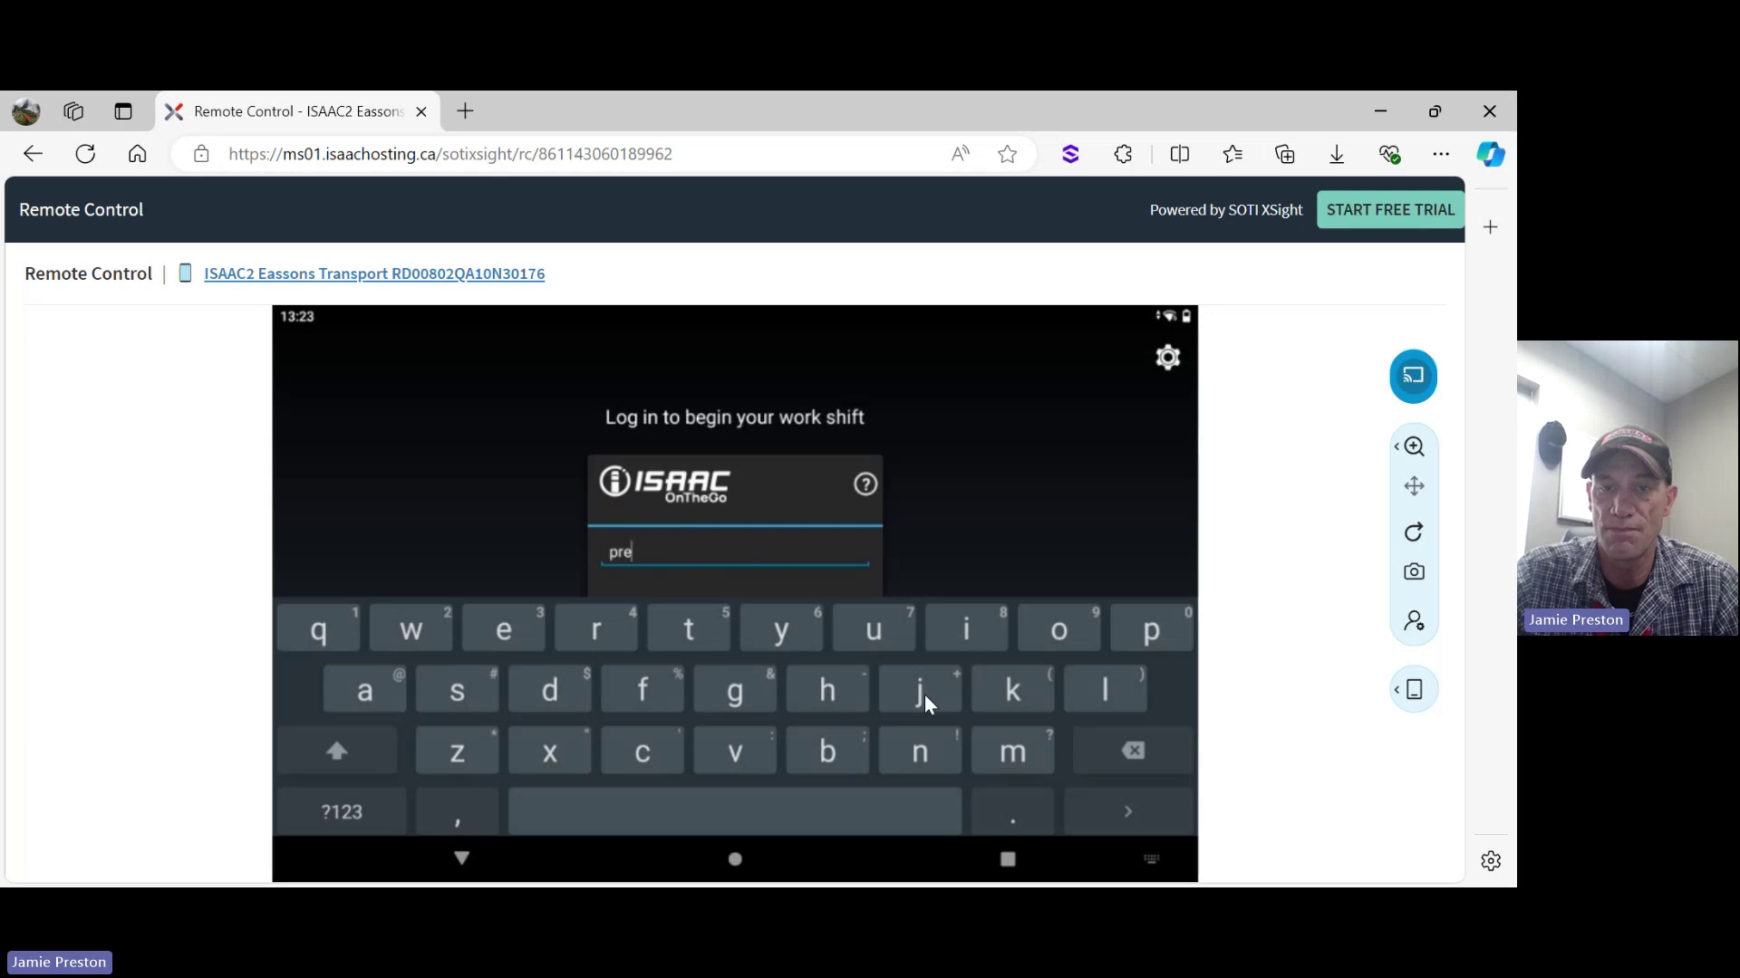
click(923, 700)
click(355, 697)
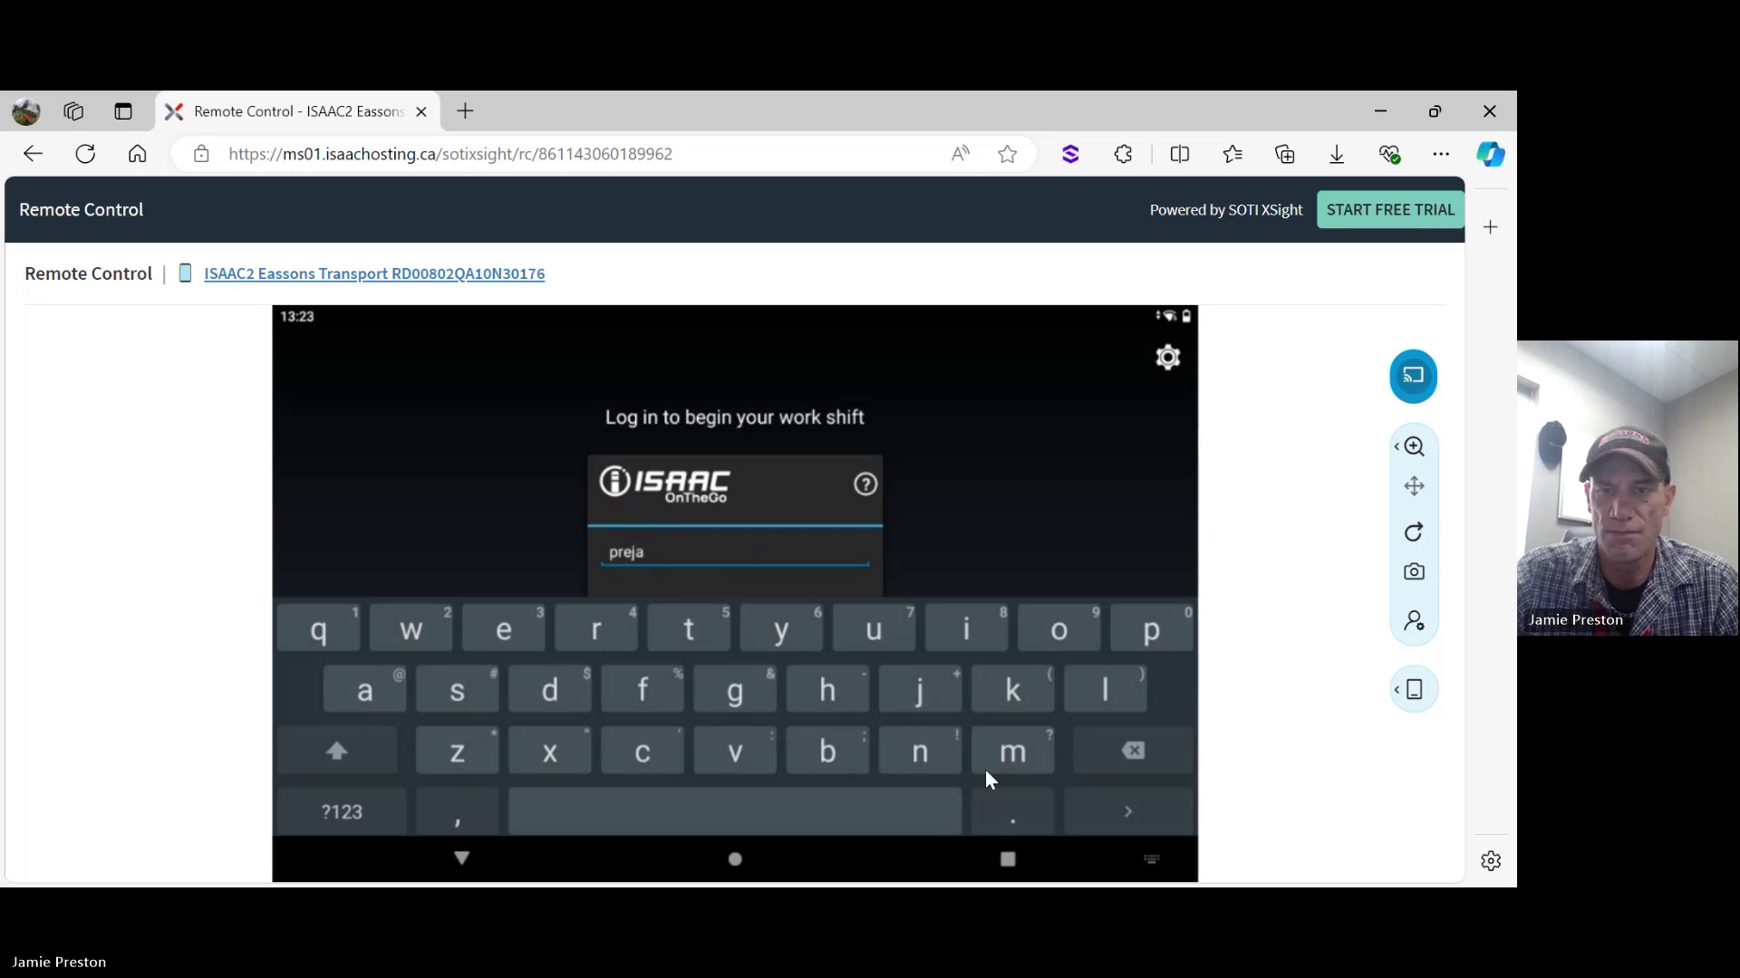
click(1011, 761)
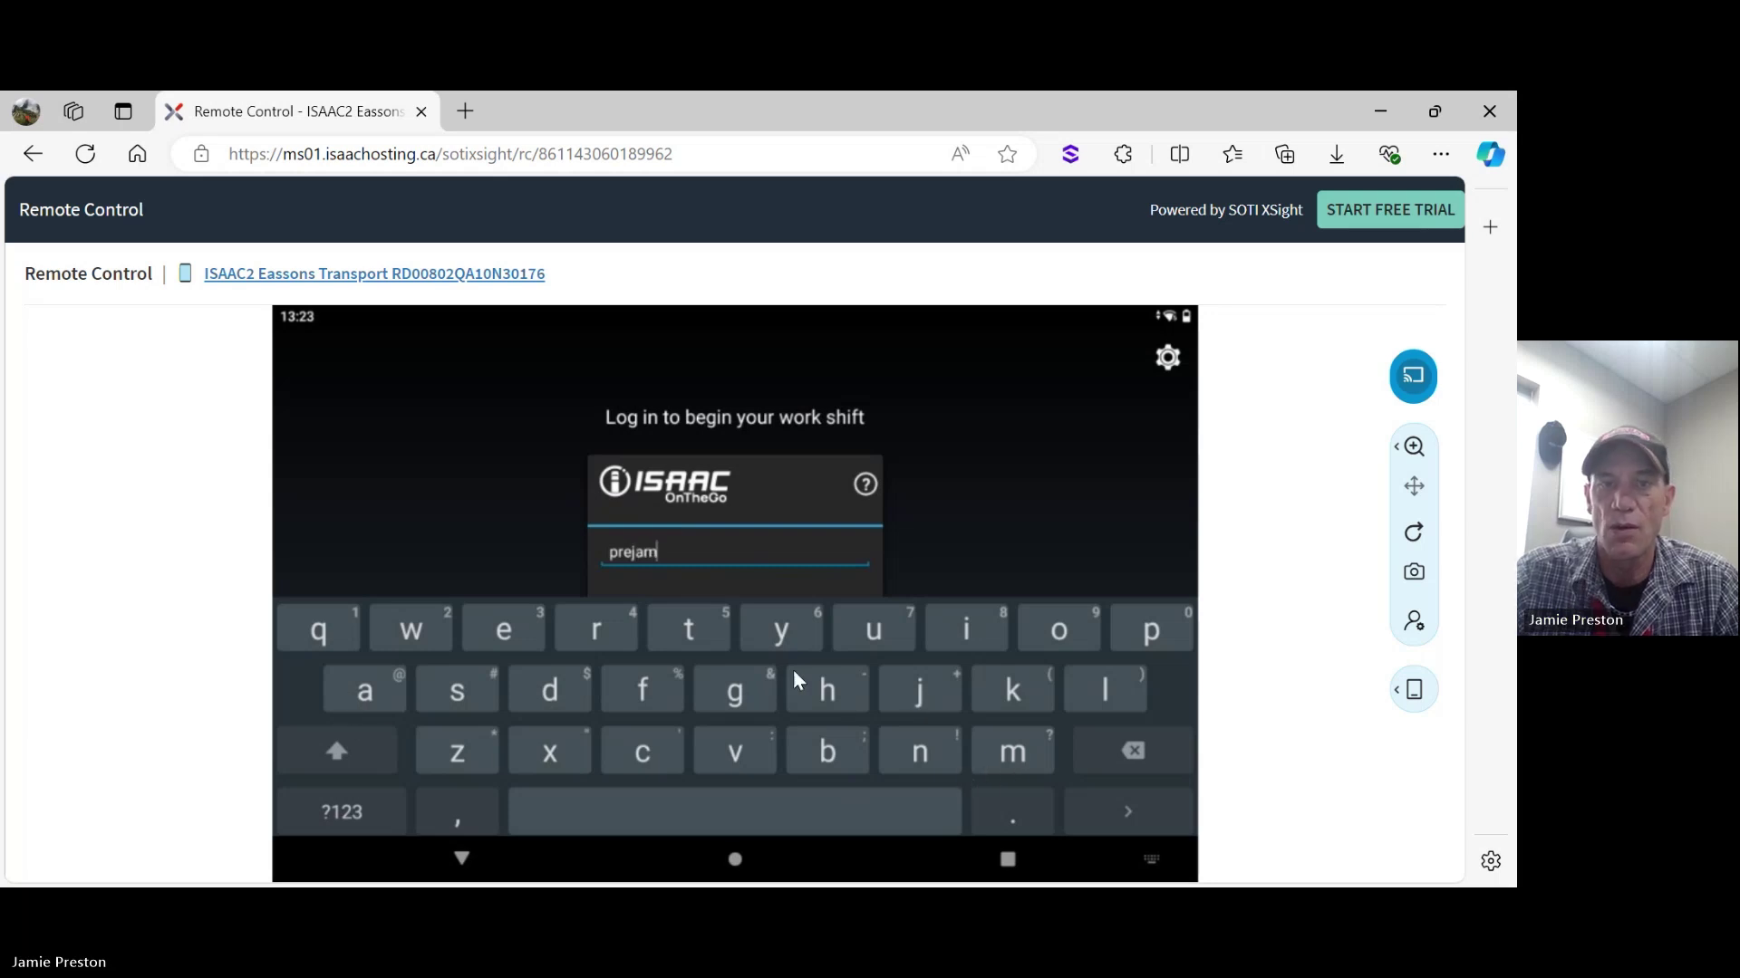
click(1135, 822)
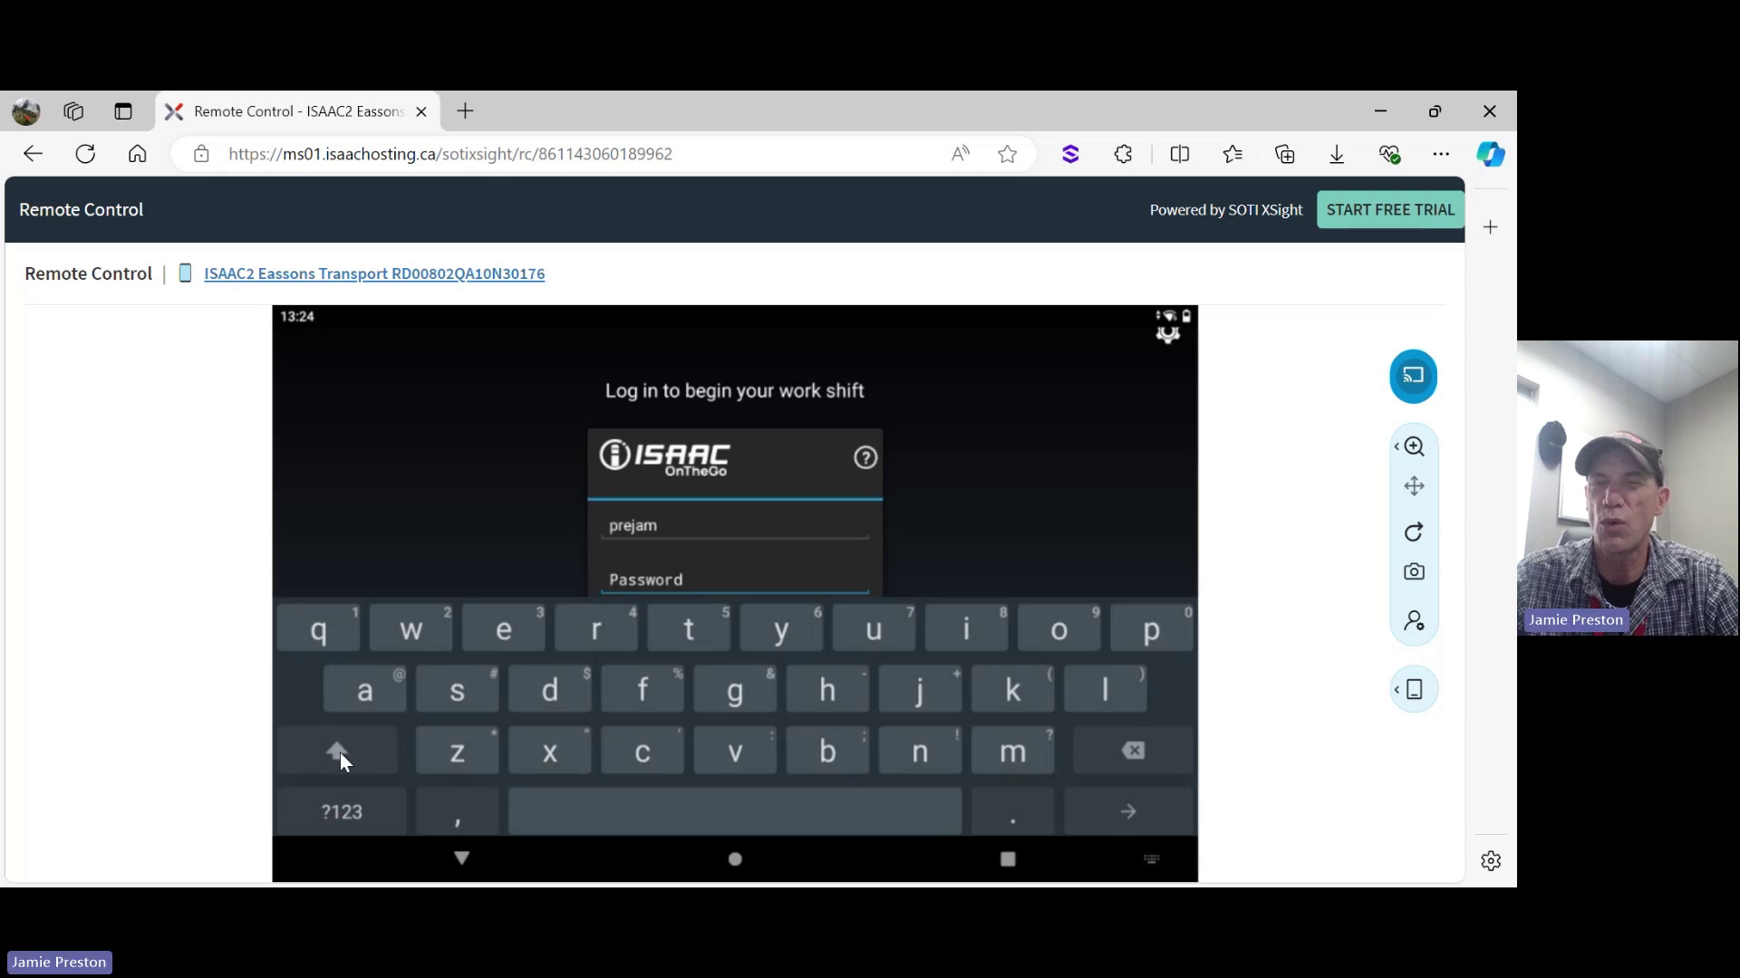
Enter the driver's password, starting with a capital letter, and submit the login
click(340, 752)
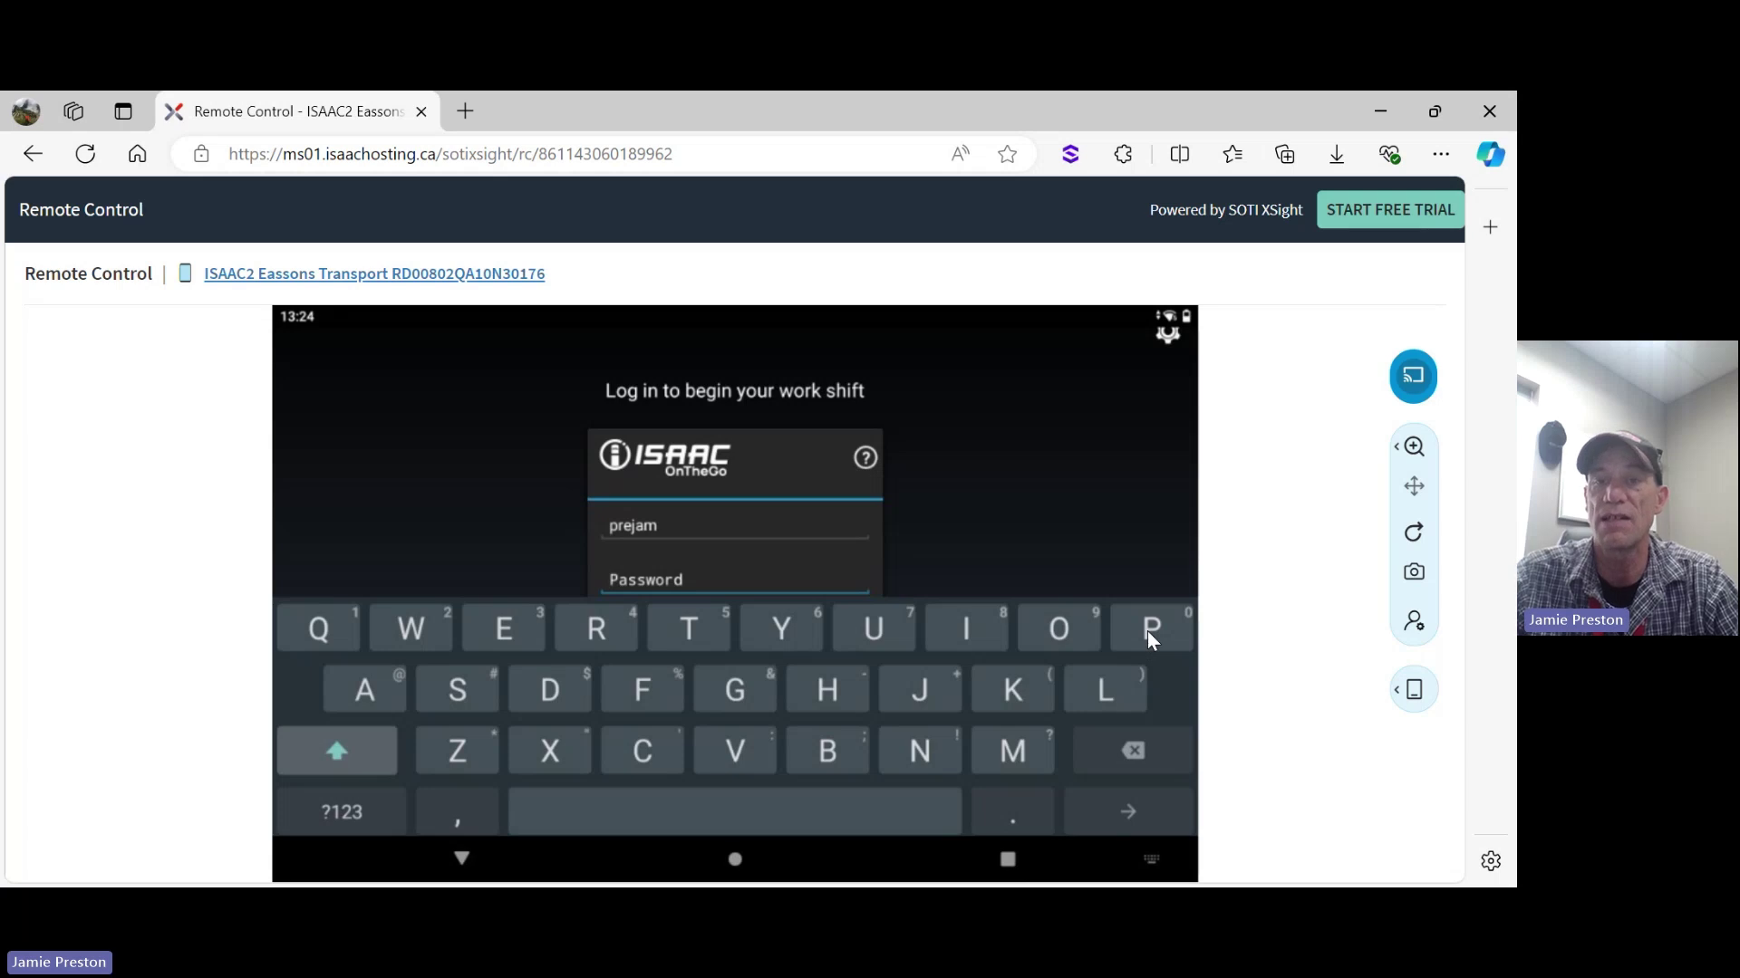
click(1150, 634)
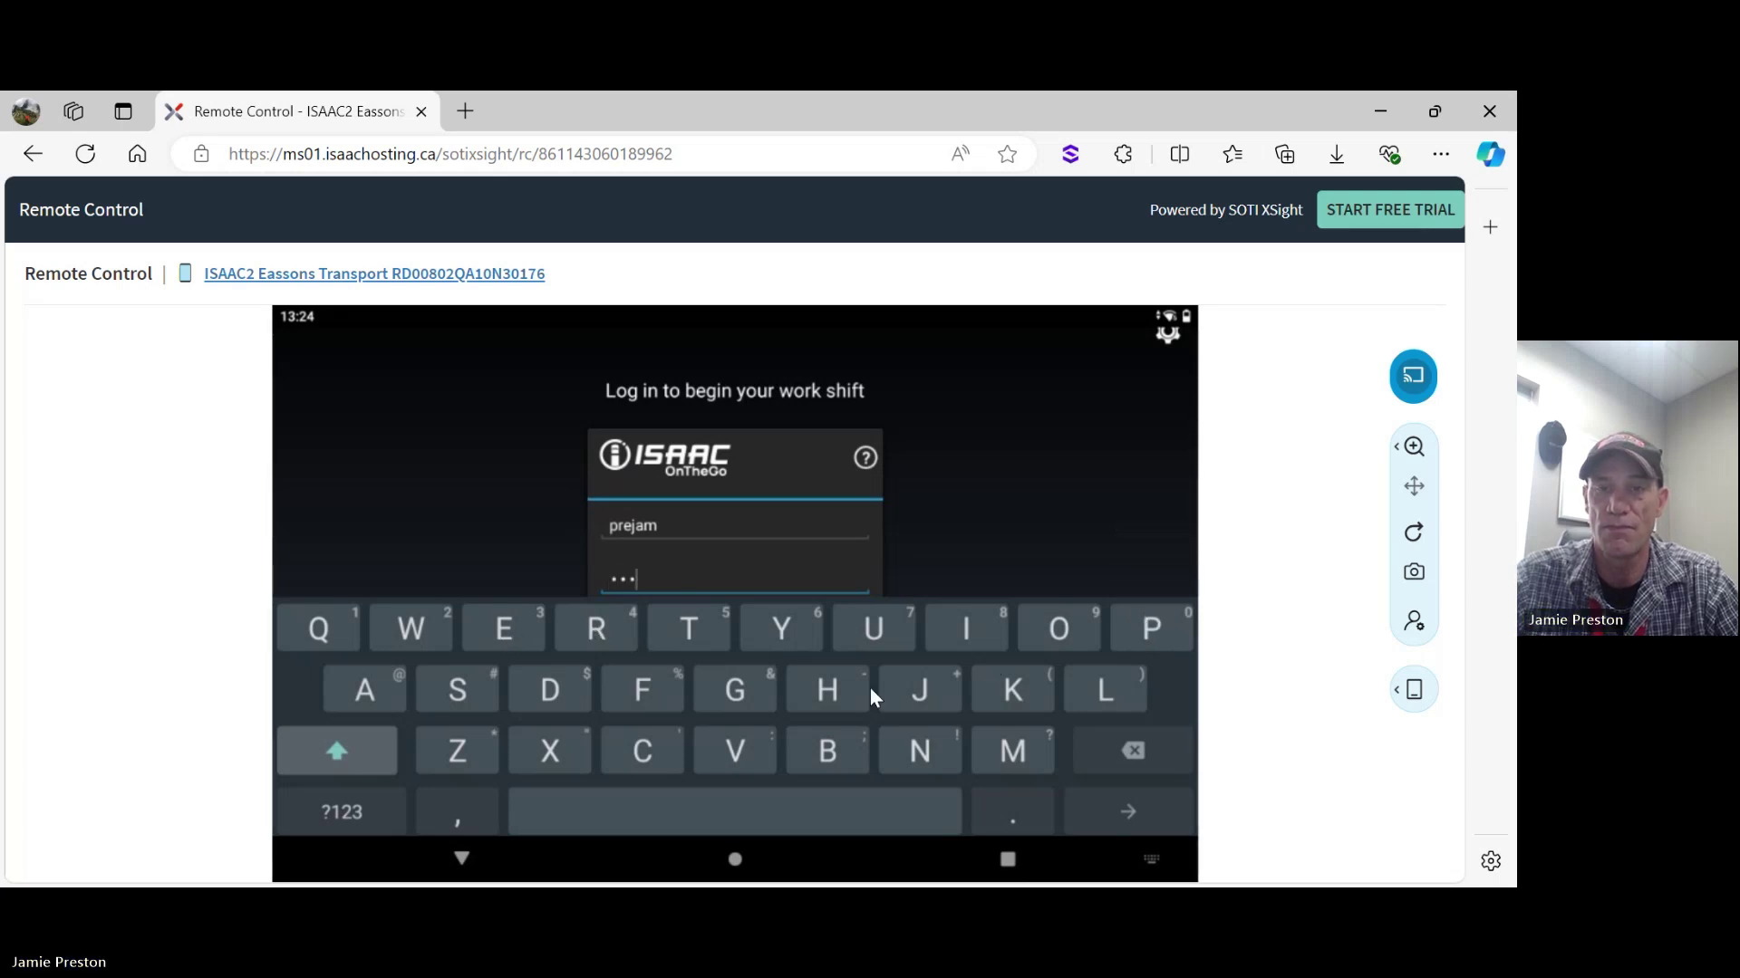
click(914, 691)
click(346, 687)
click(1012, 751)
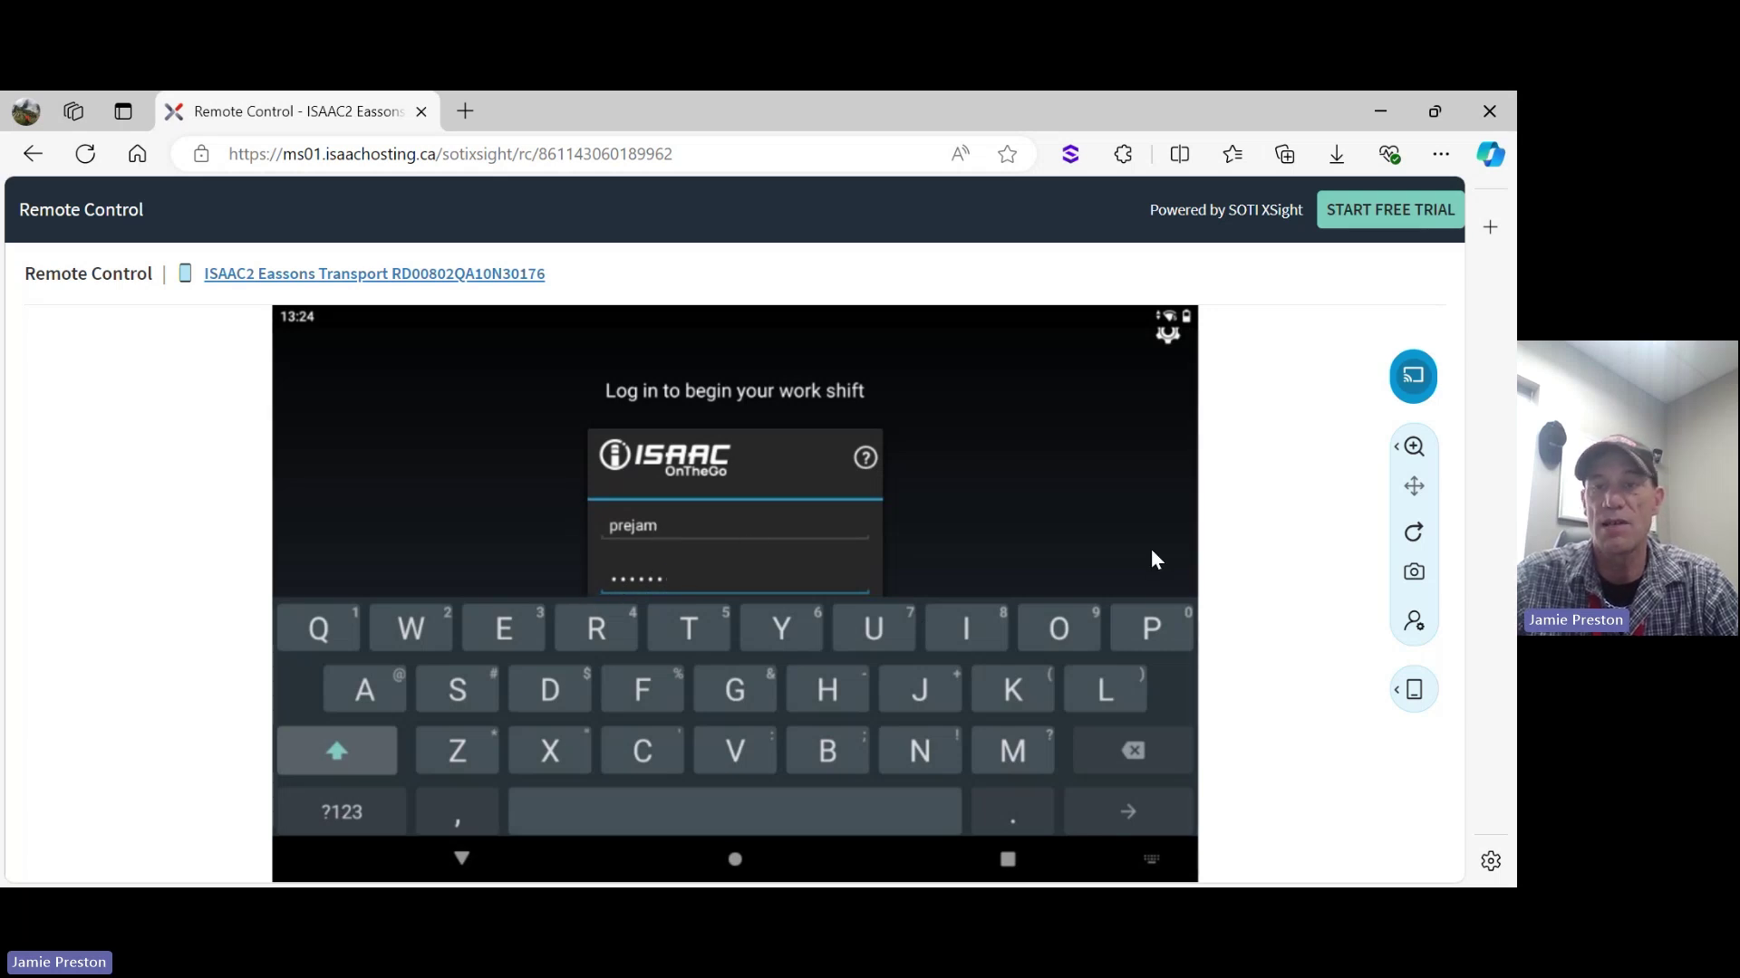
click(1133, 810)
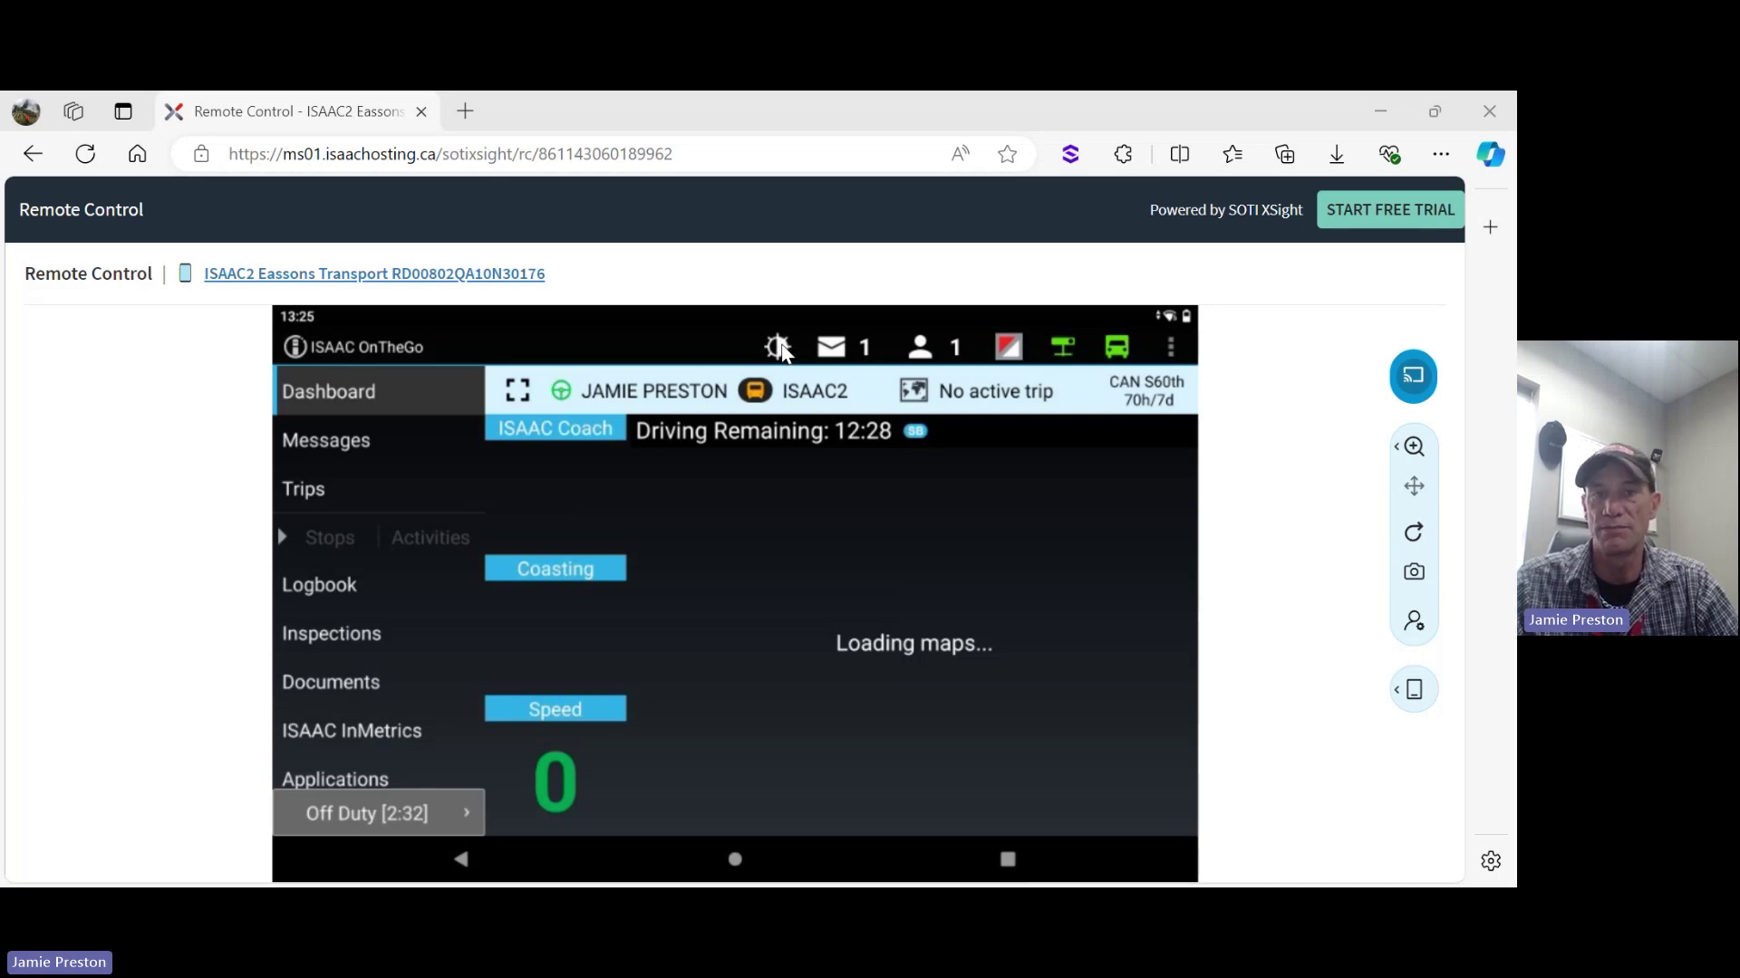
Raise the Day and Night brightness levels to maximum and leave the brightness mode on Automatic
click(779, 348)
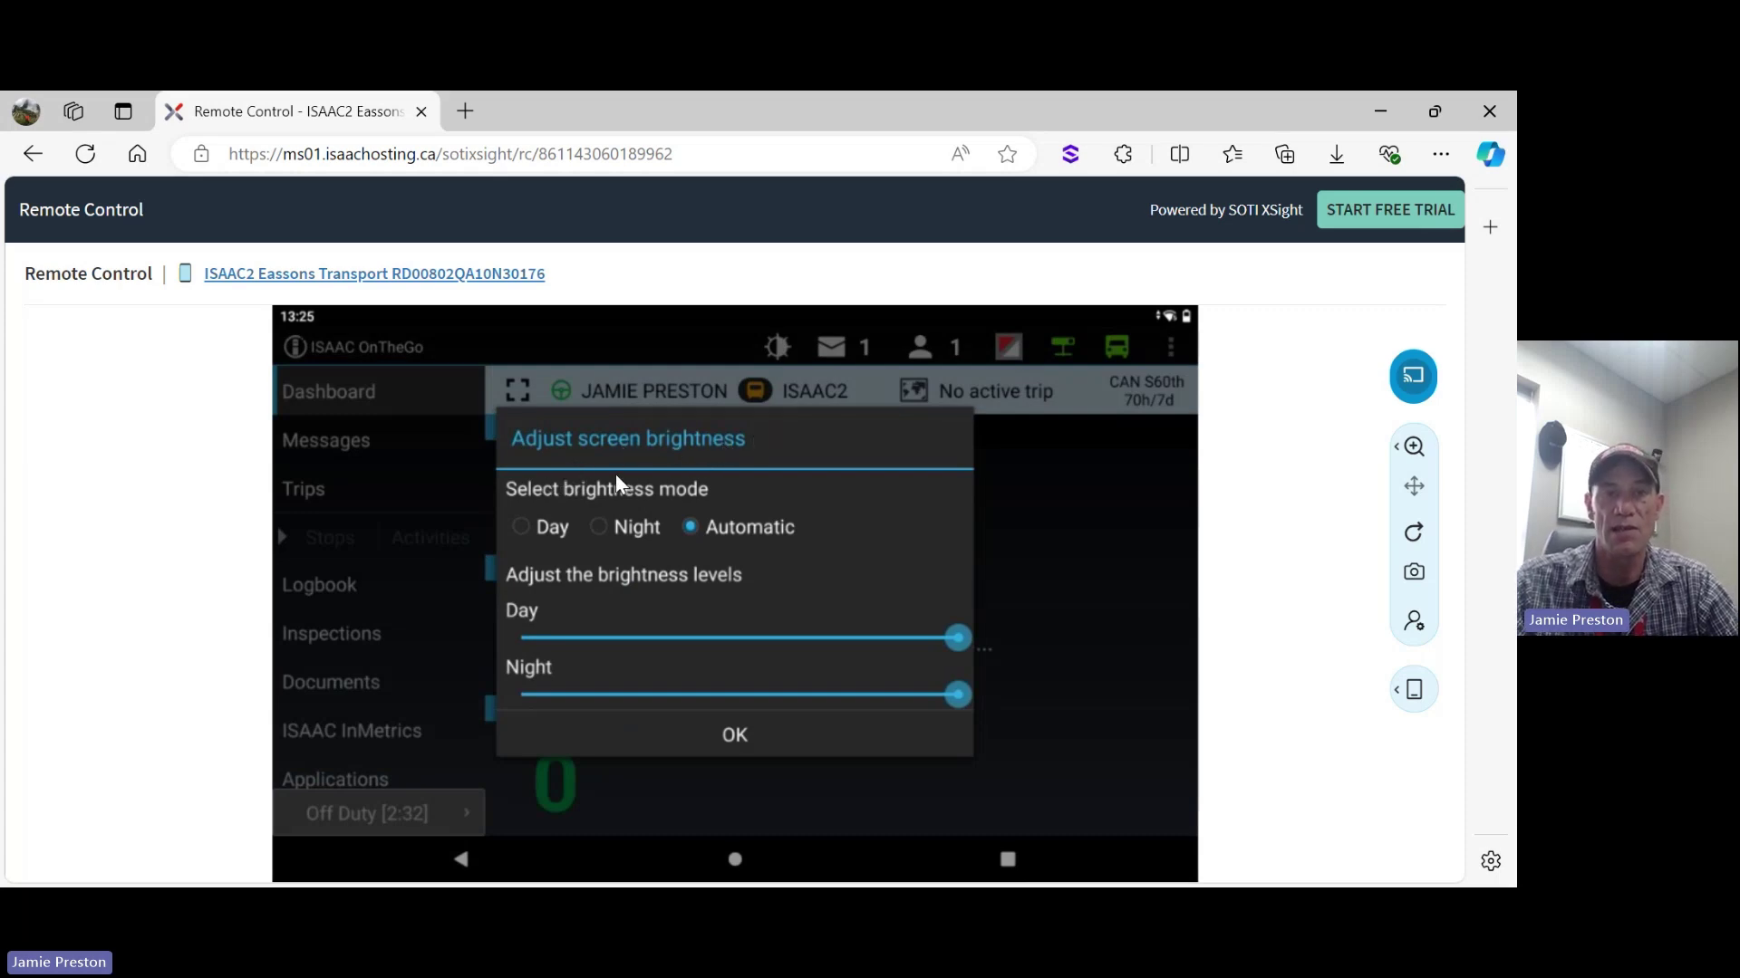
click(523, 527)
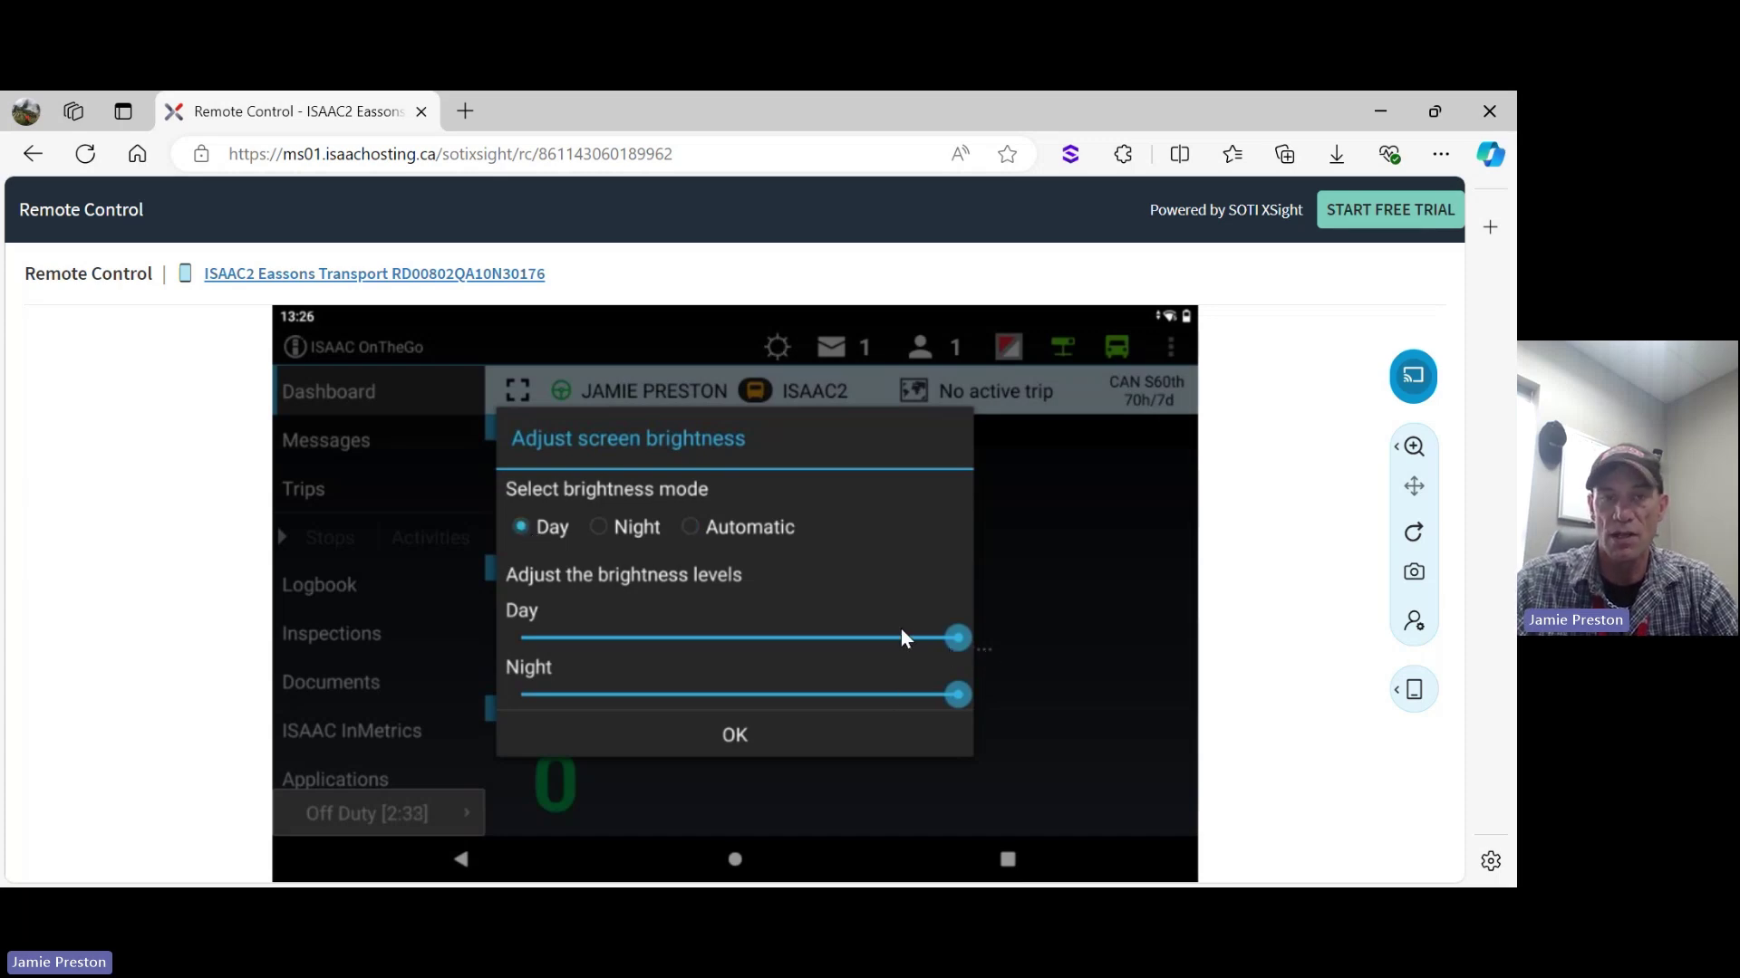
drag(929, 639, 1017, 642)
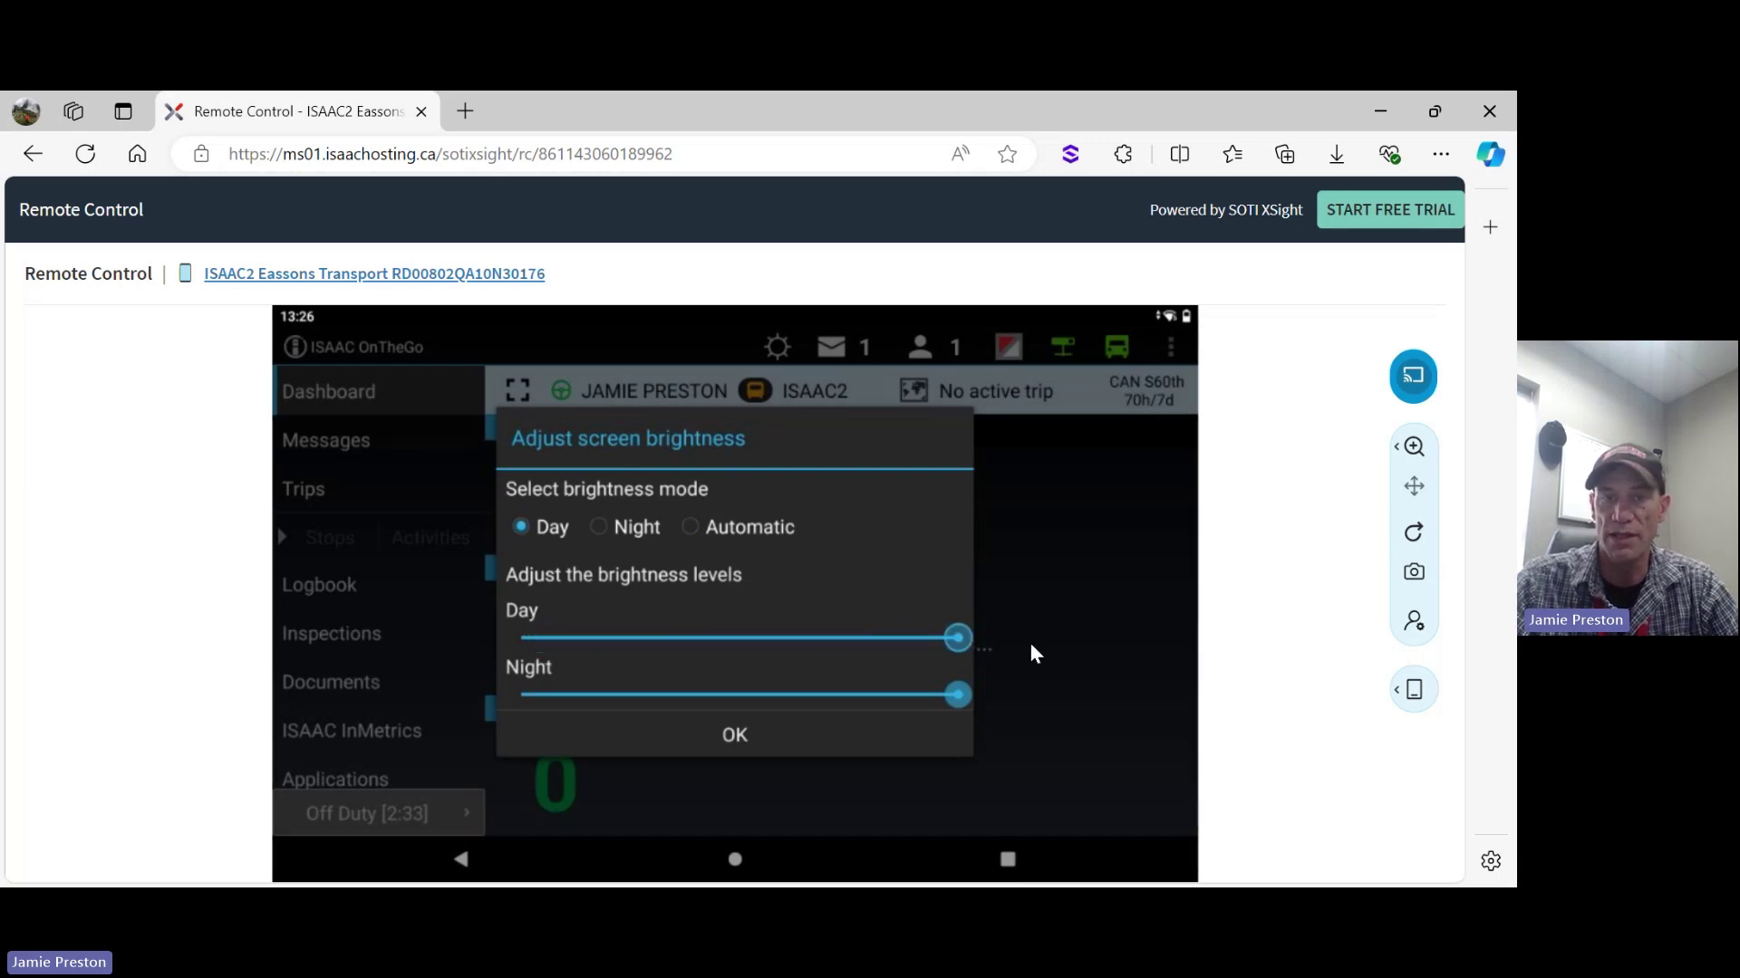
click(600, 522)
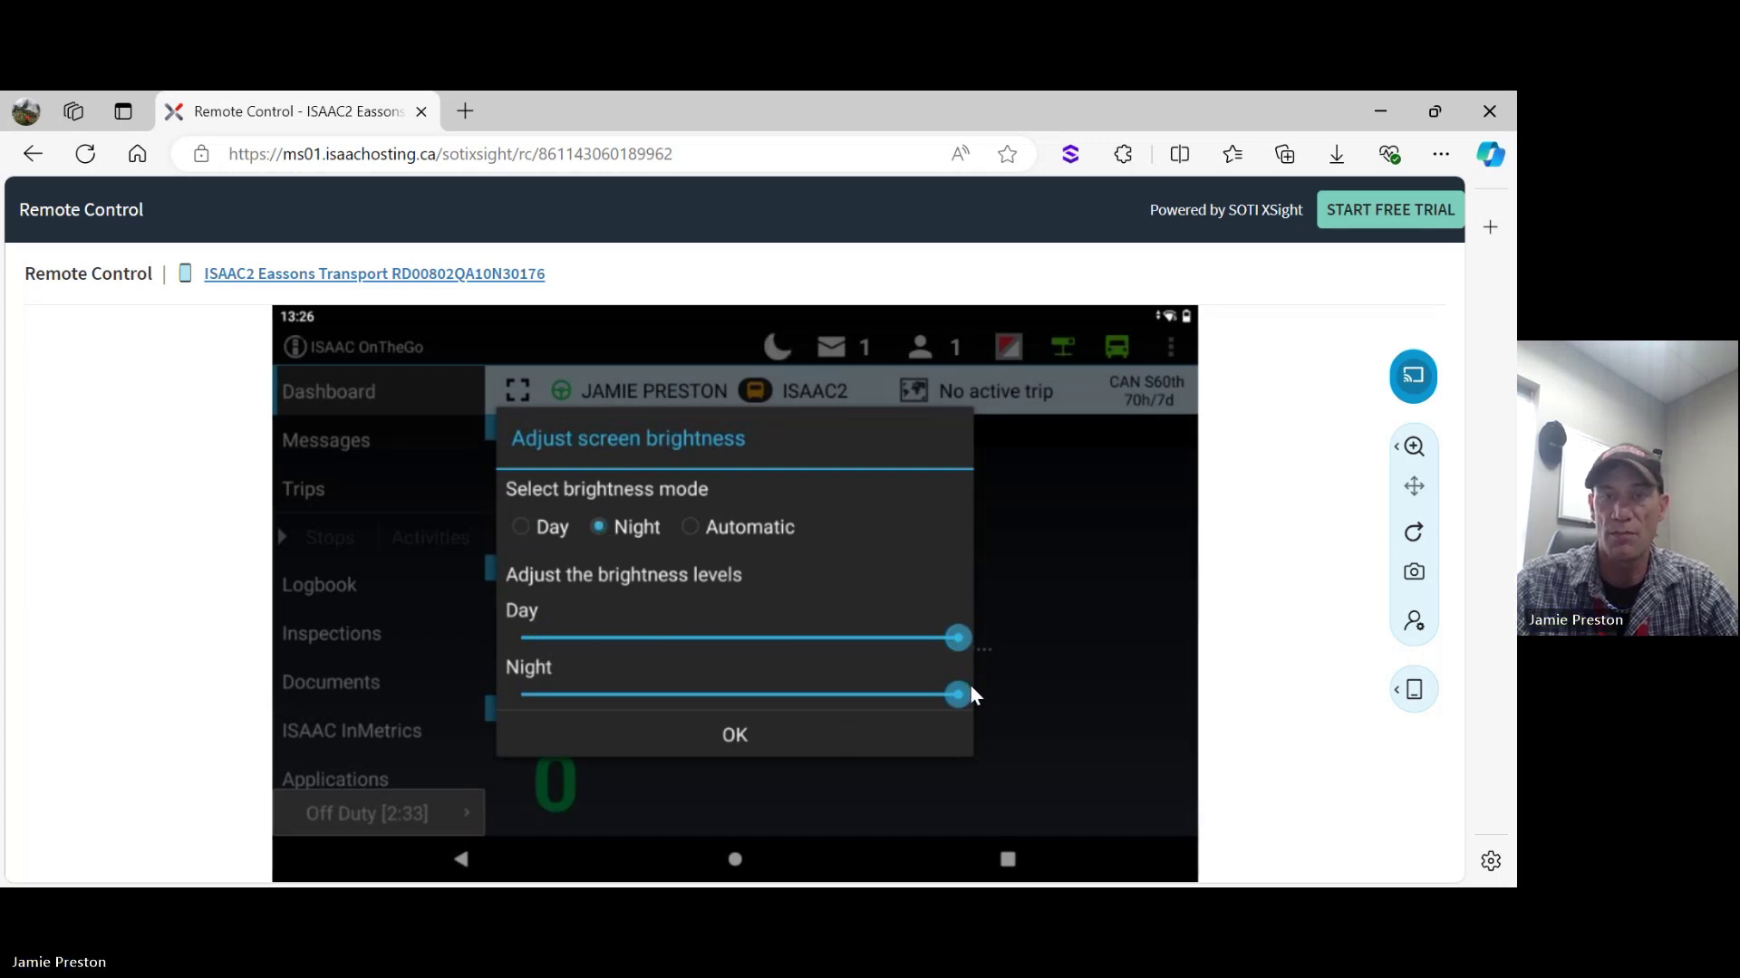
mouse_move(959, 697)
mouse_down()
mouse_move(583, 717)
mouse_move(555, 716)
mouse_move(899, 707)
mouse_move(520, 697)
mouse_move(991, 694)
mouse_up()
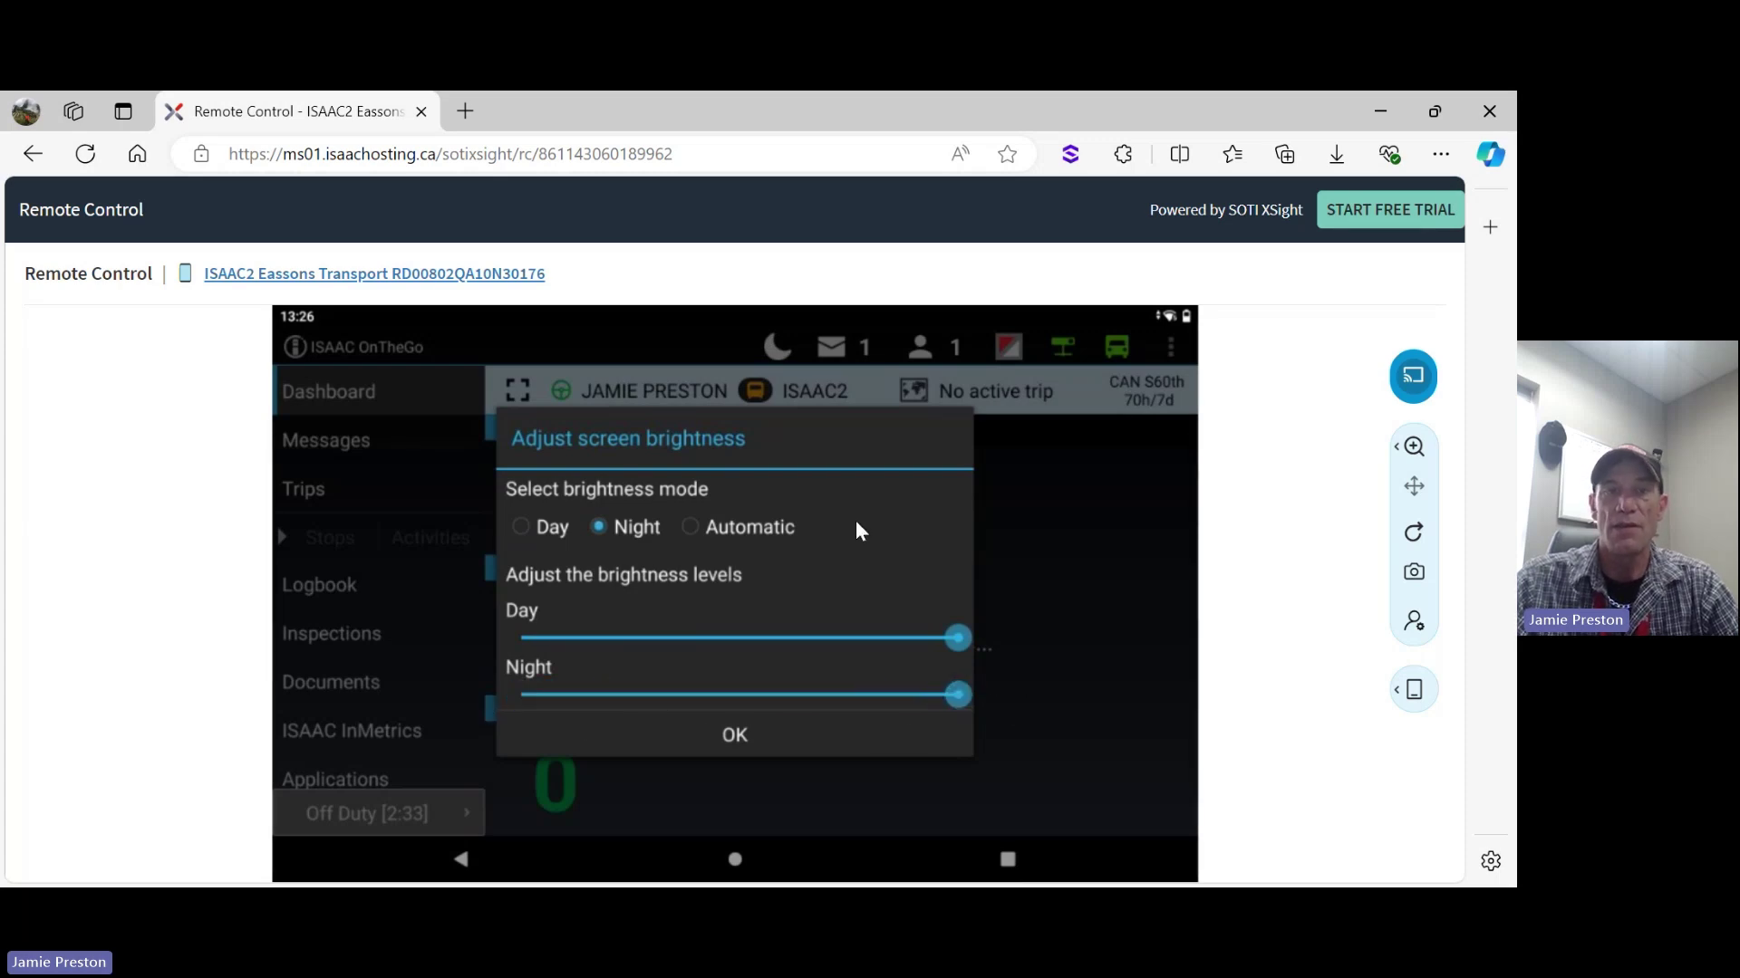
click(692, 525)
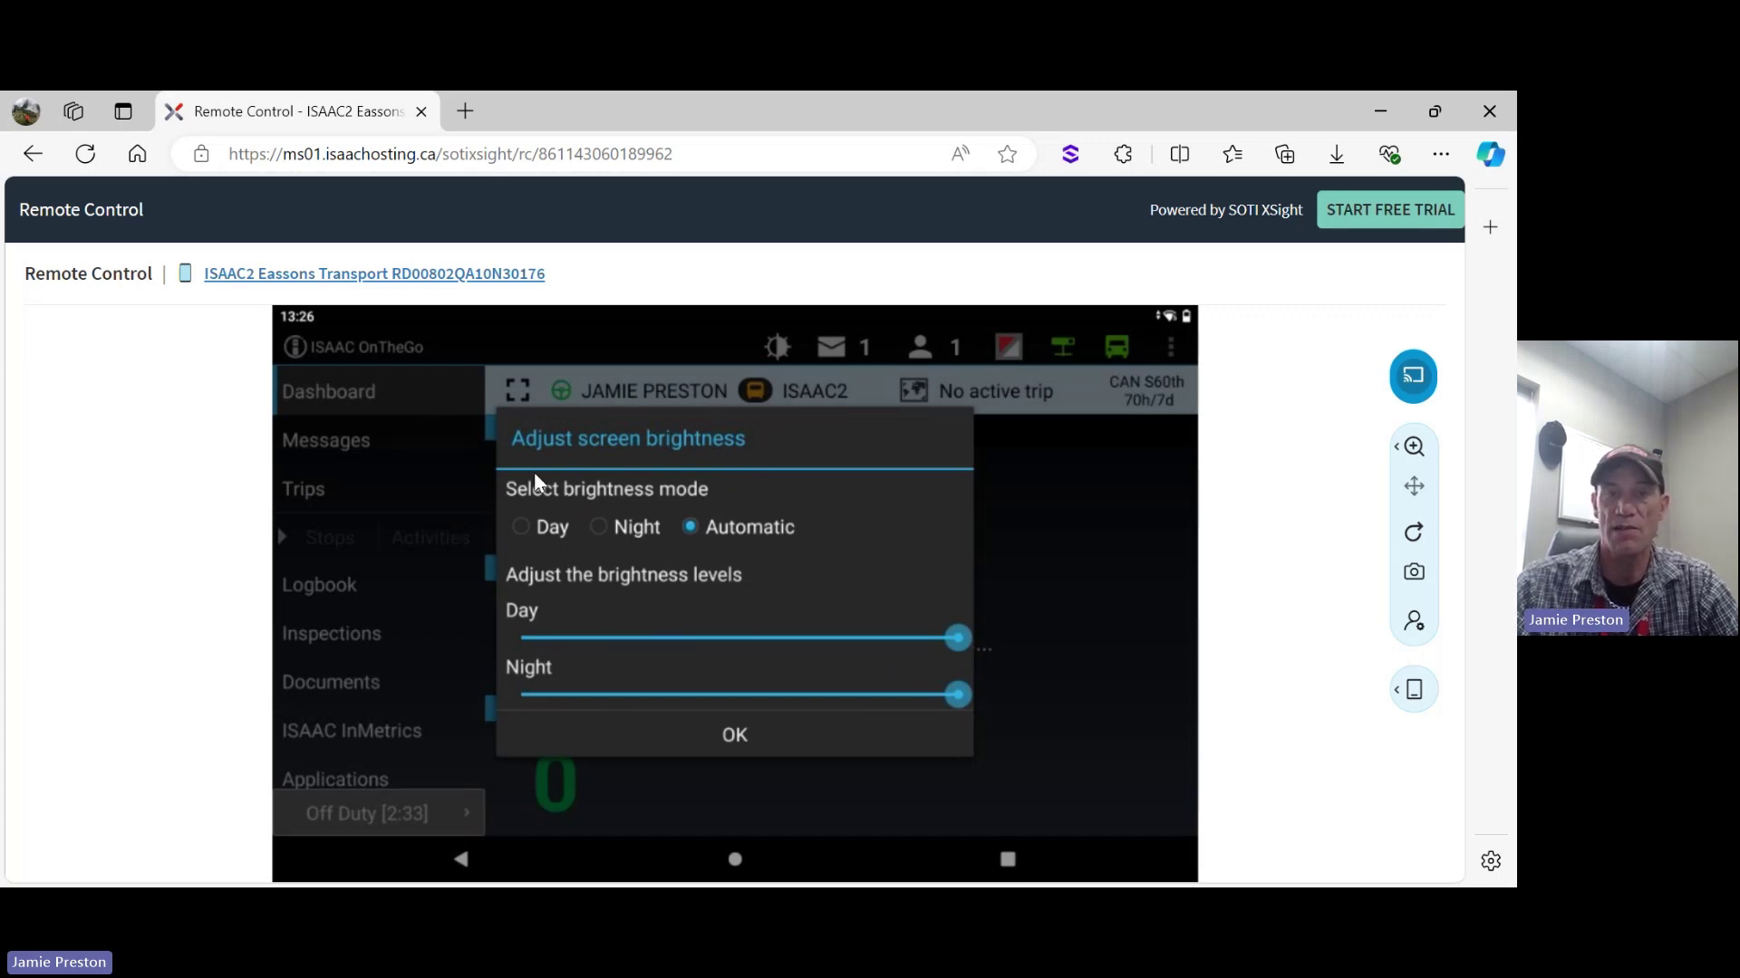
Close the brightness settings and open Messages, which lists one greeting dated 2024-09-13
click(733, 735)
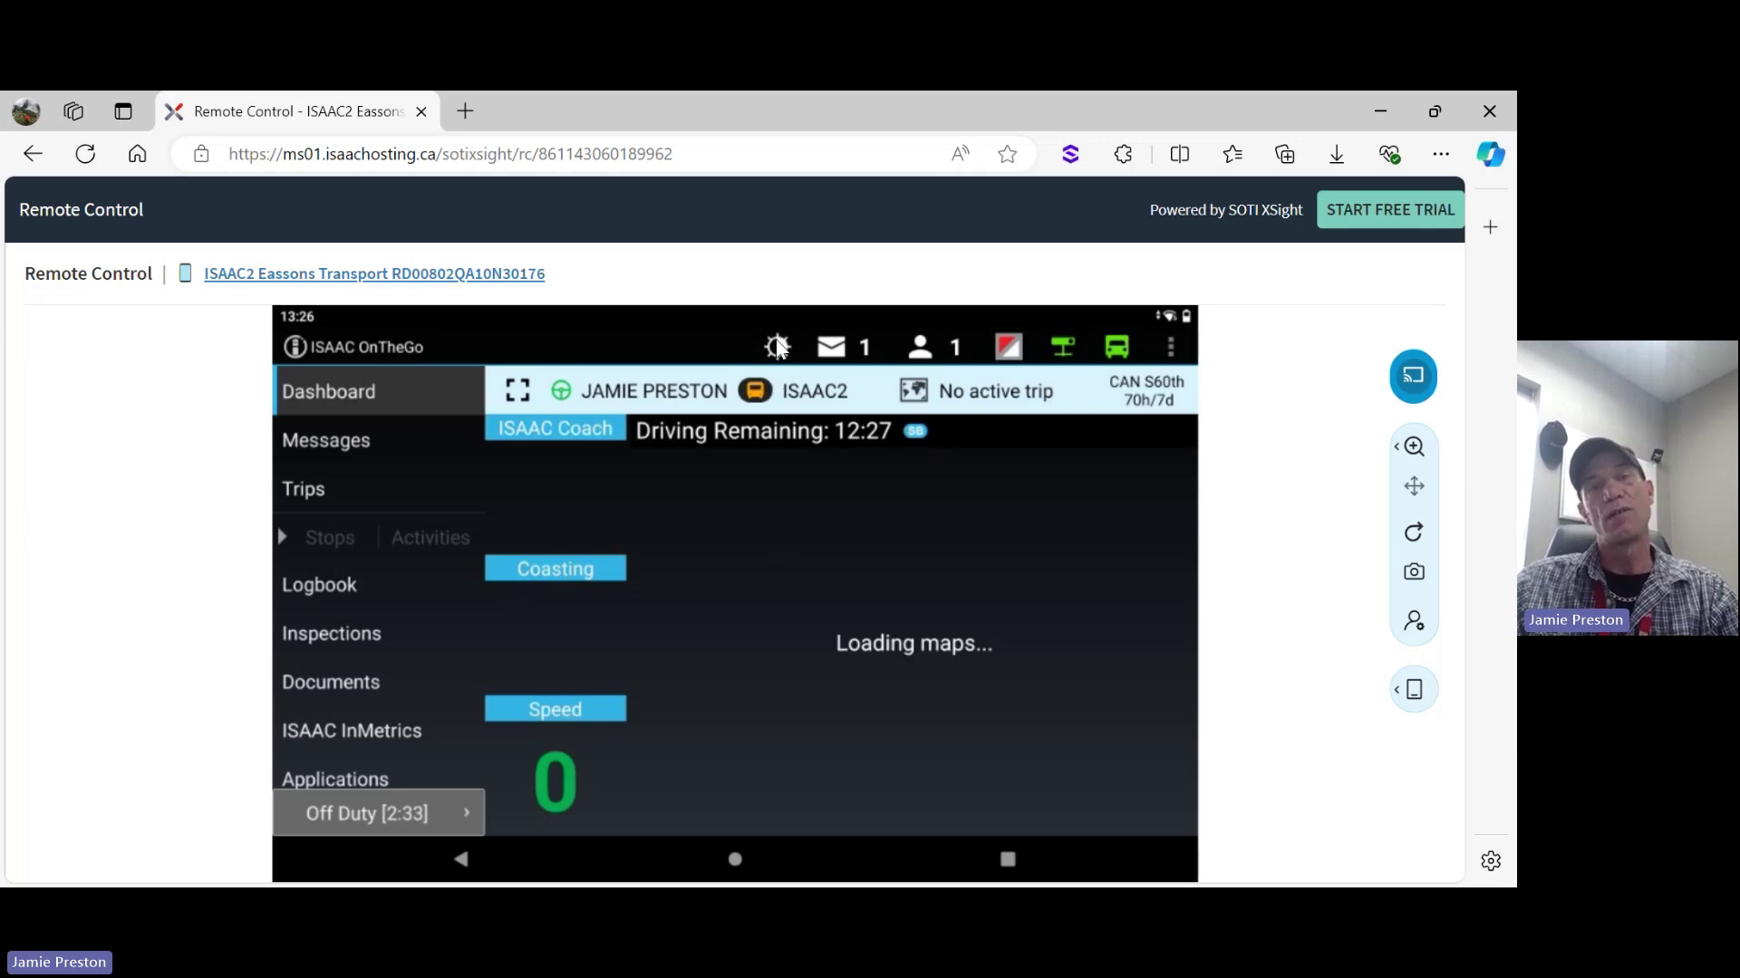
click(840, 353)
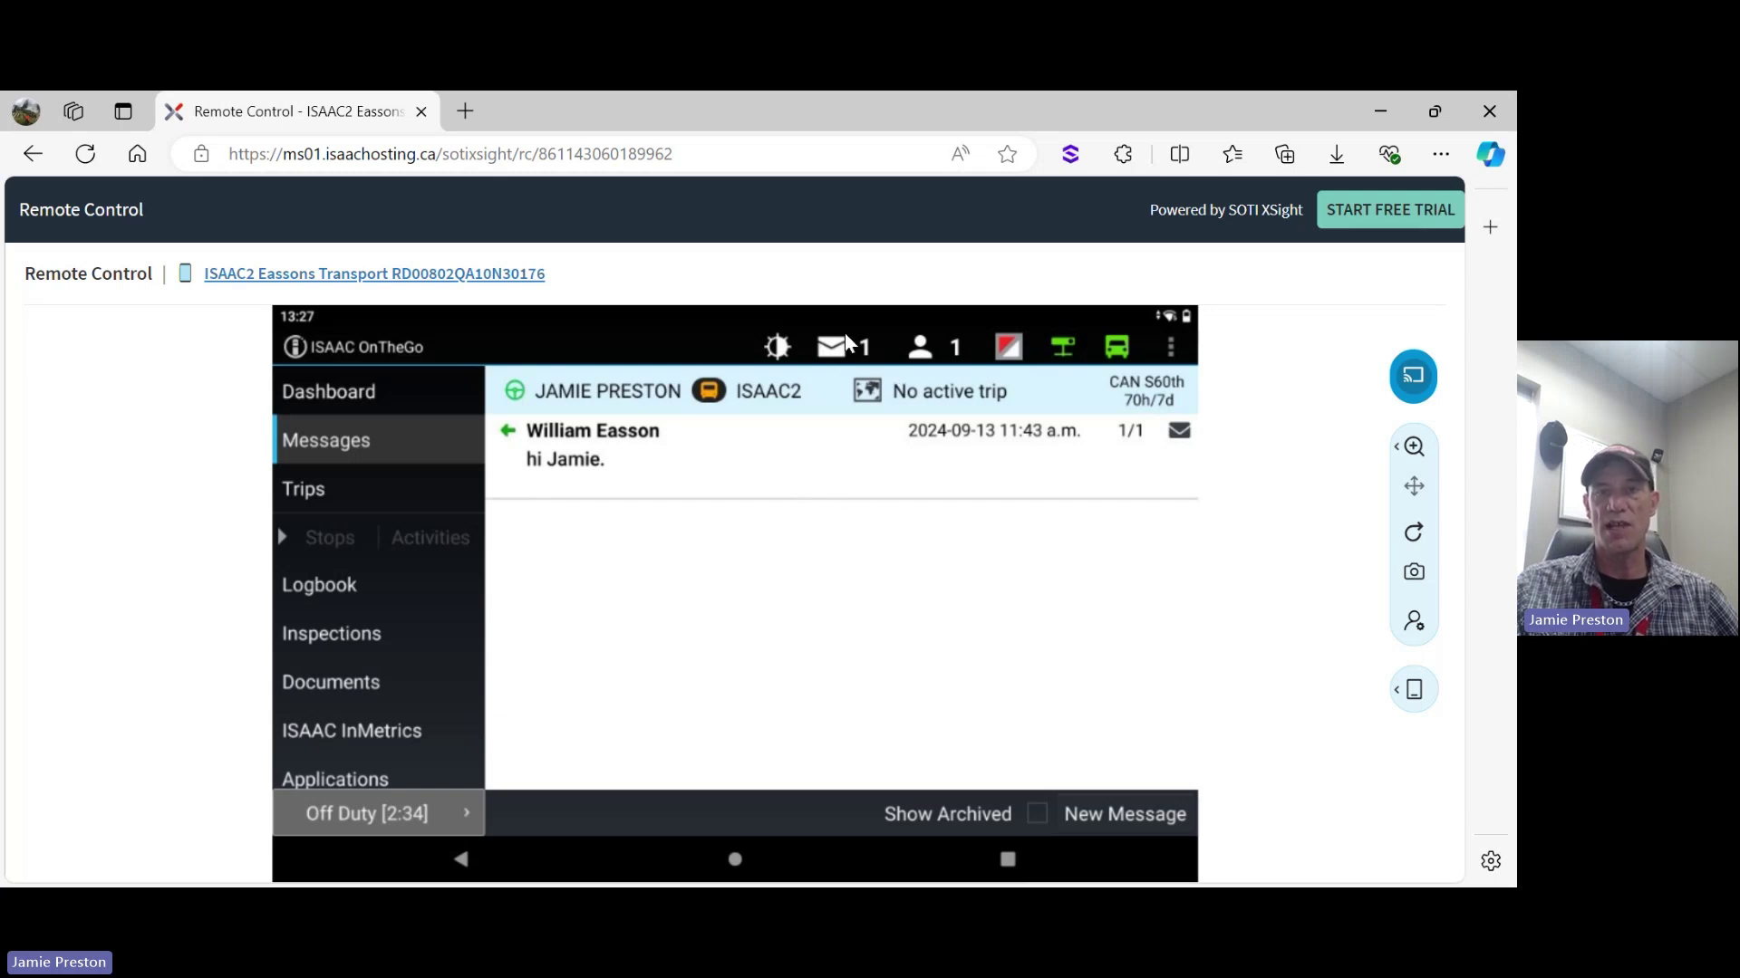
Read the 2024-09-13 greeting message, then archive it
click(792, 444)
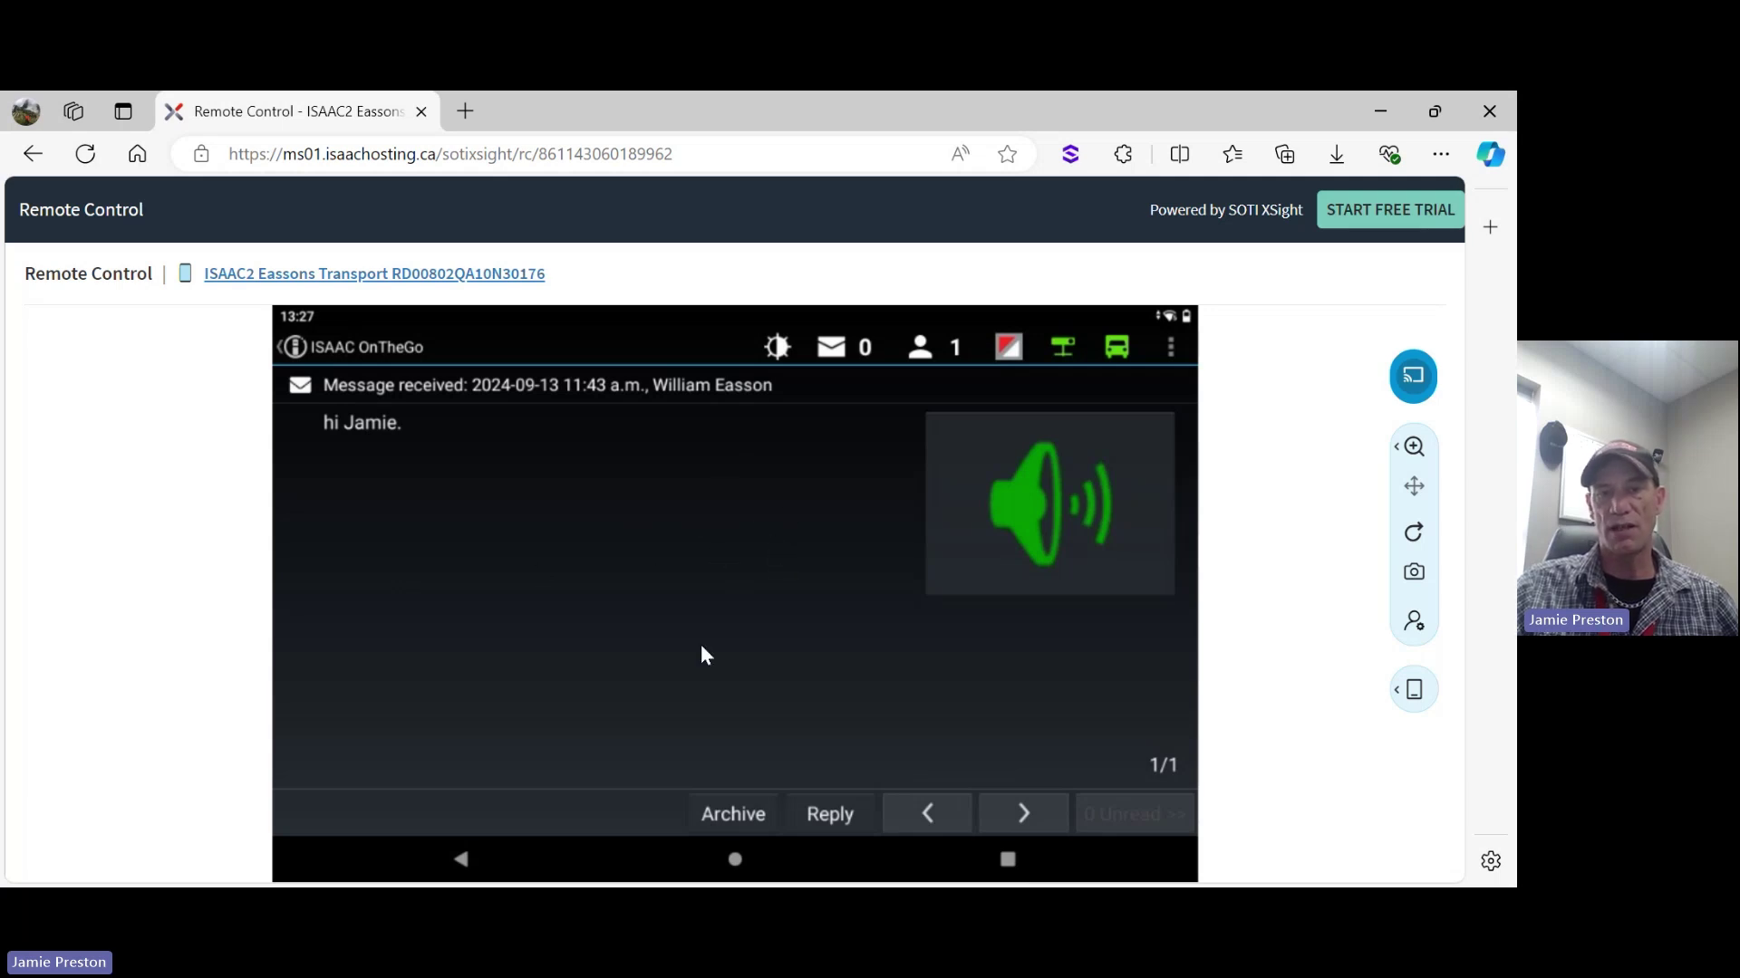
click(740, 819)
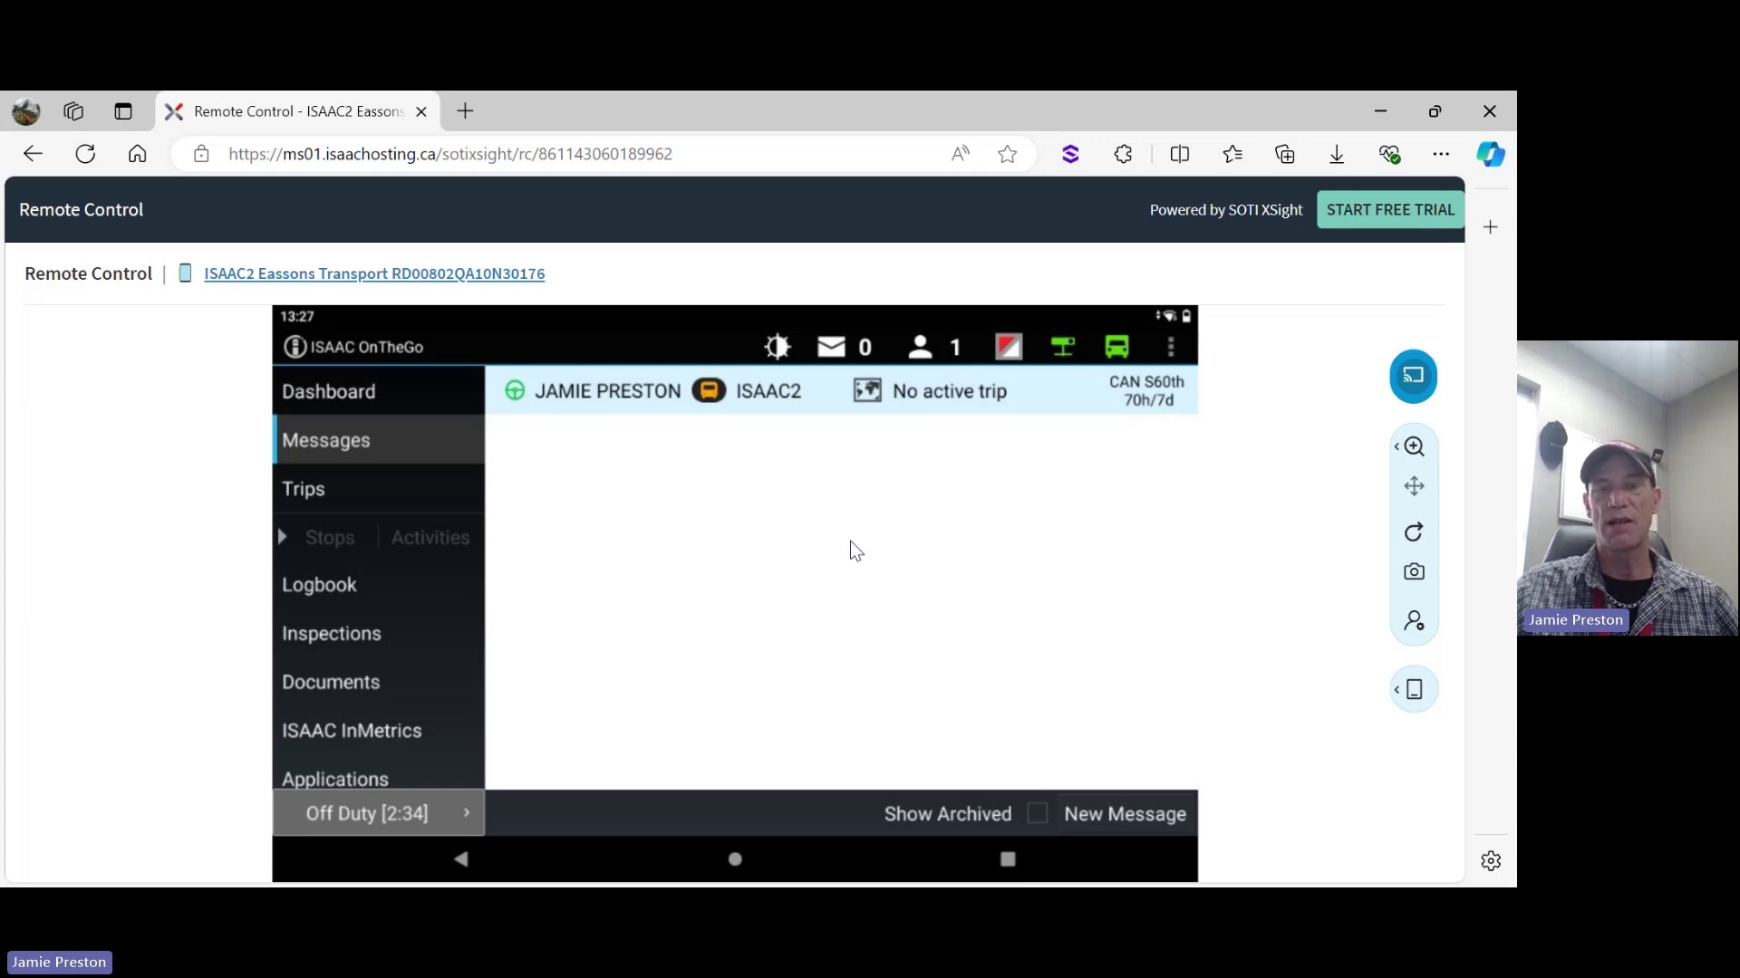
click(1037, 814)
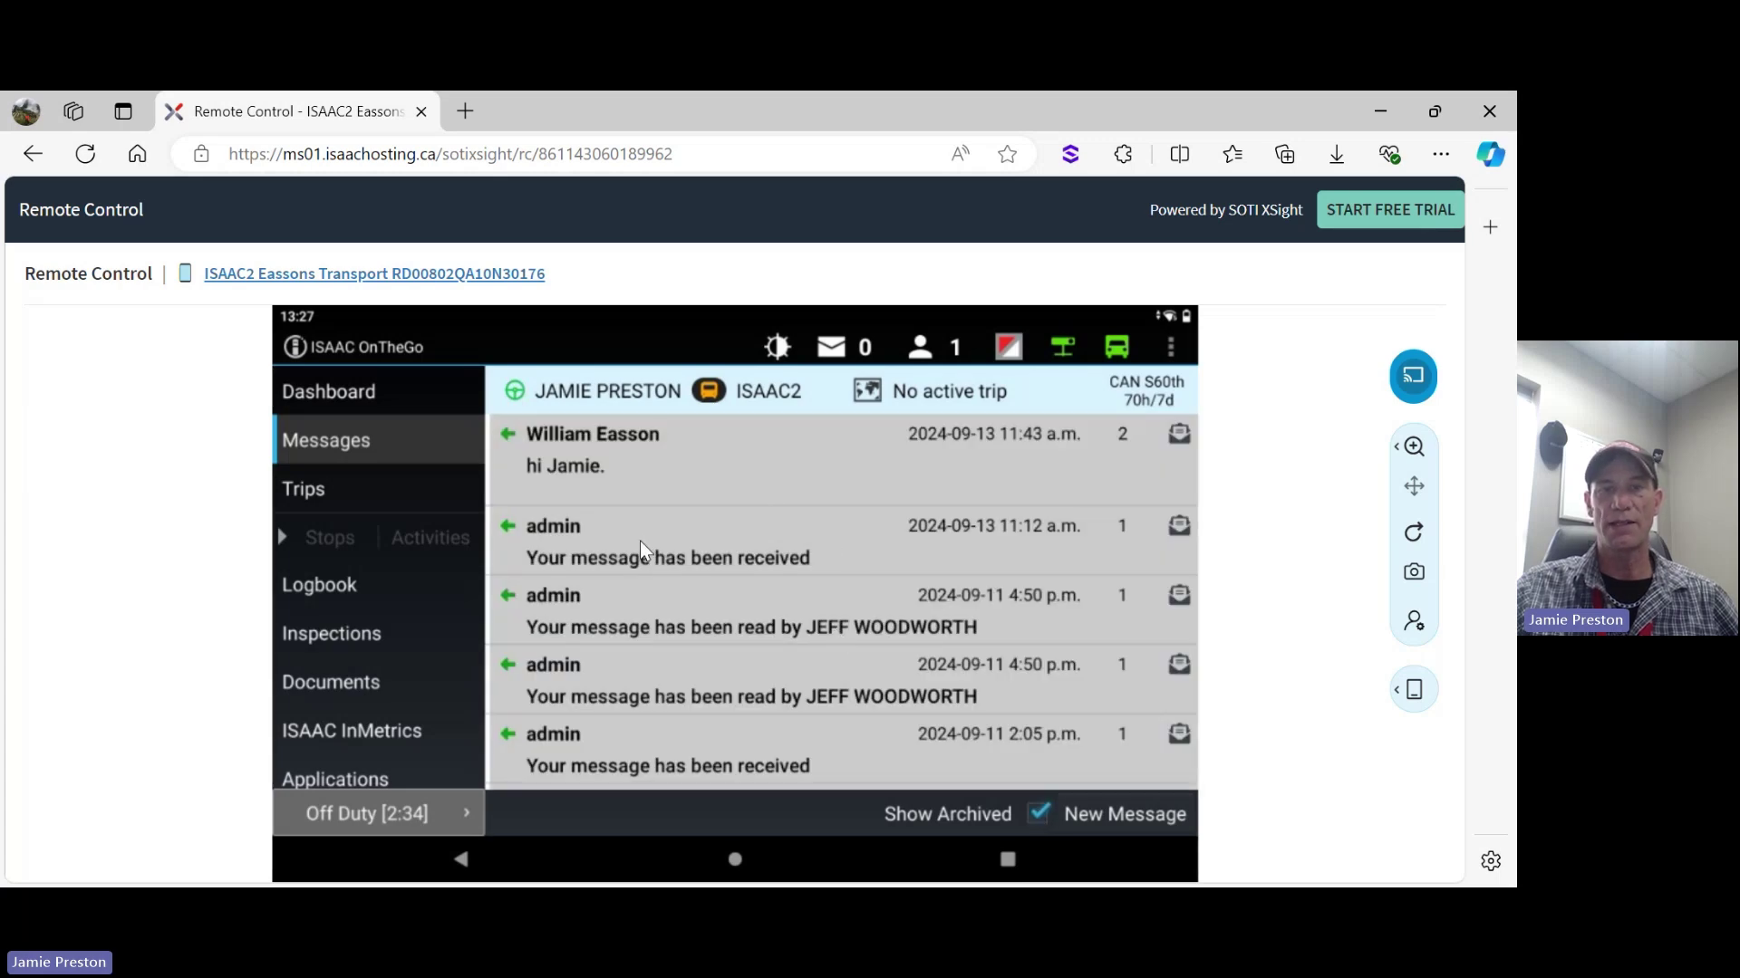
click(1038, 814)
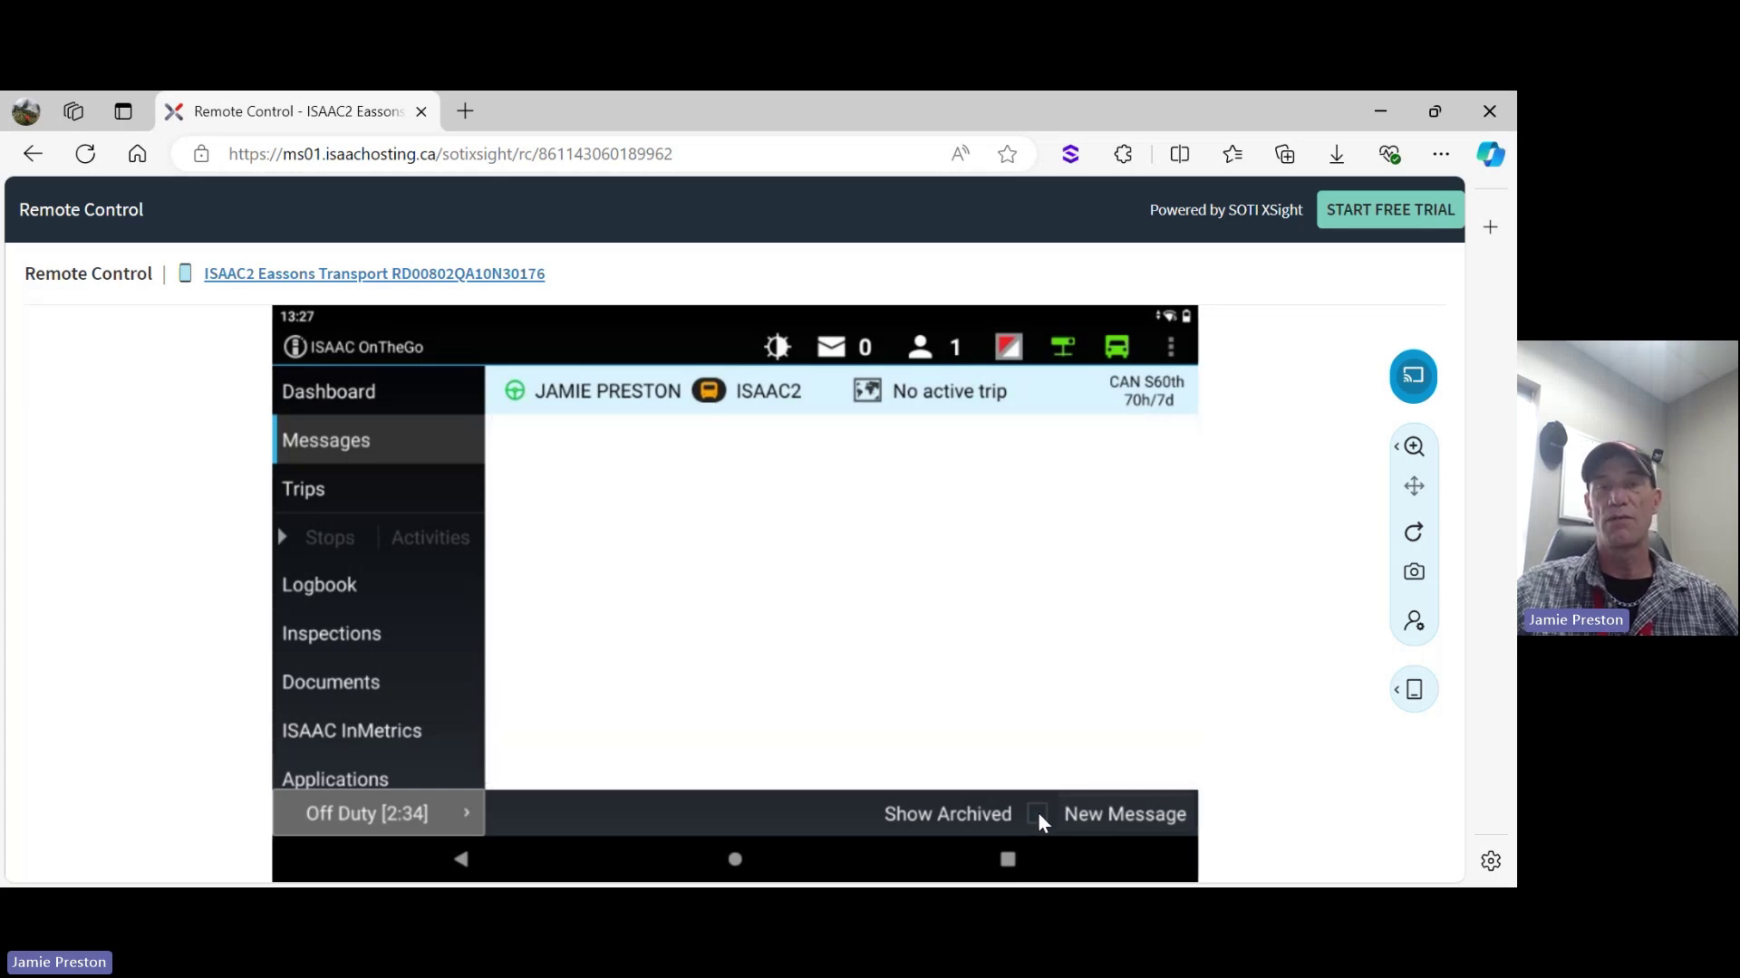
Start a blank new message to Dispatch, then discard it and return to the empty Messages inbox
click(1134, 813)
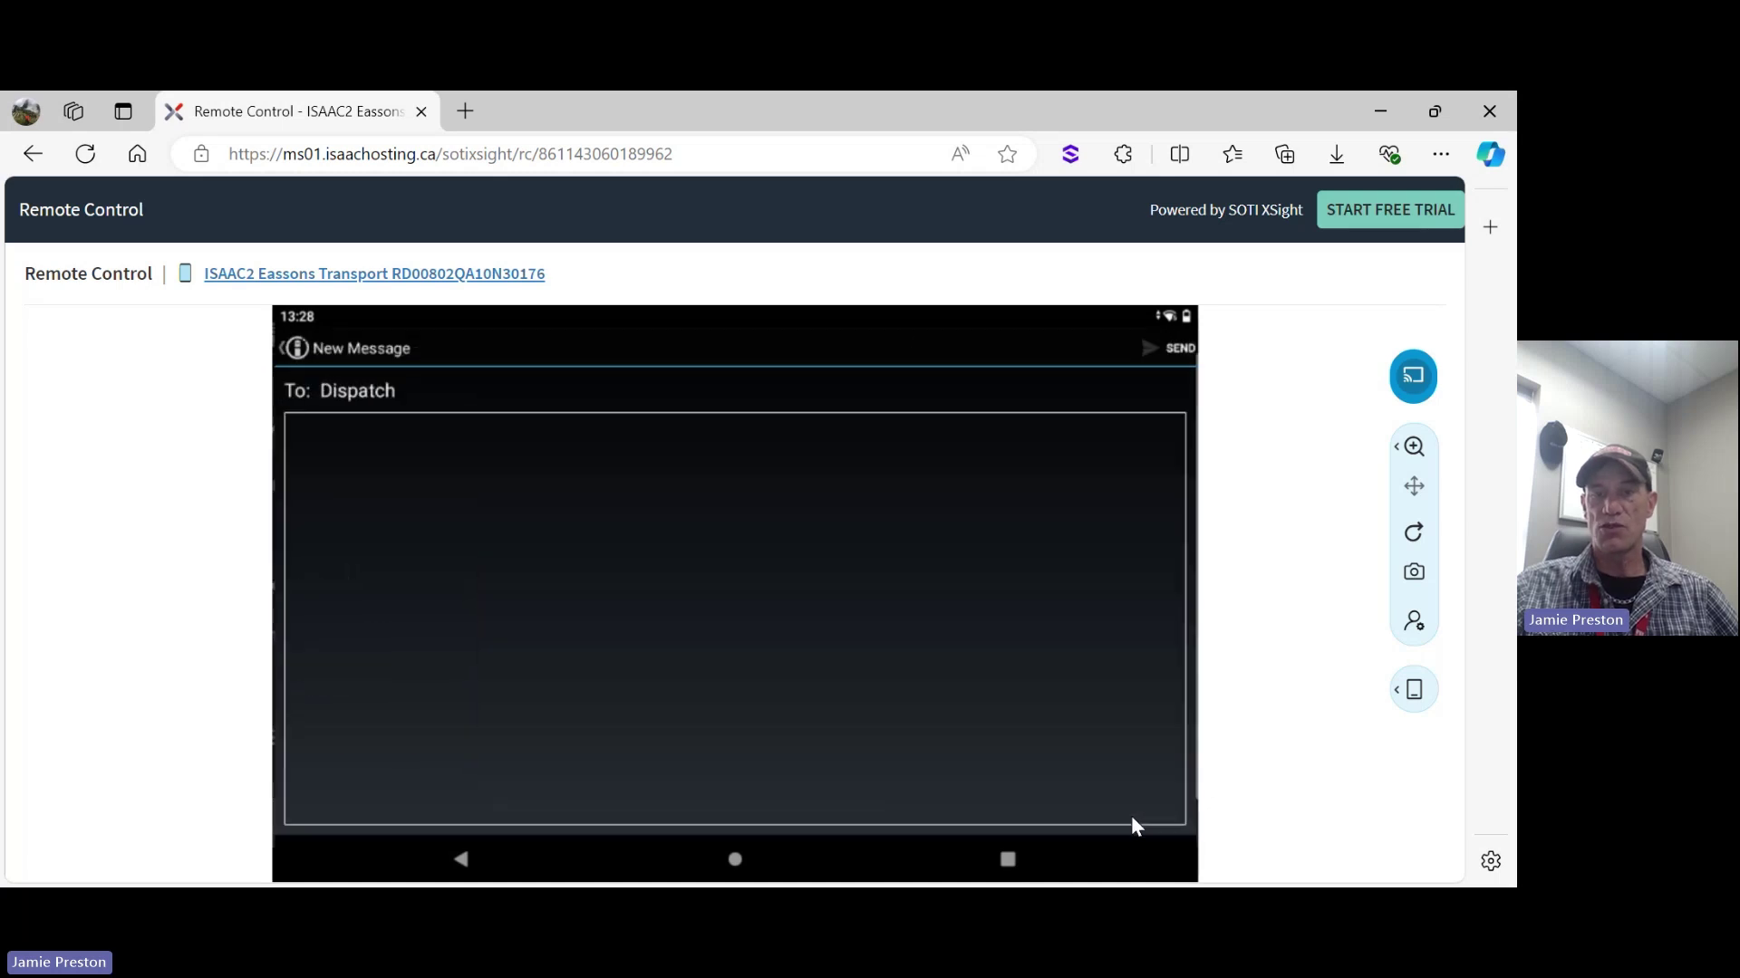
click(327, 466)
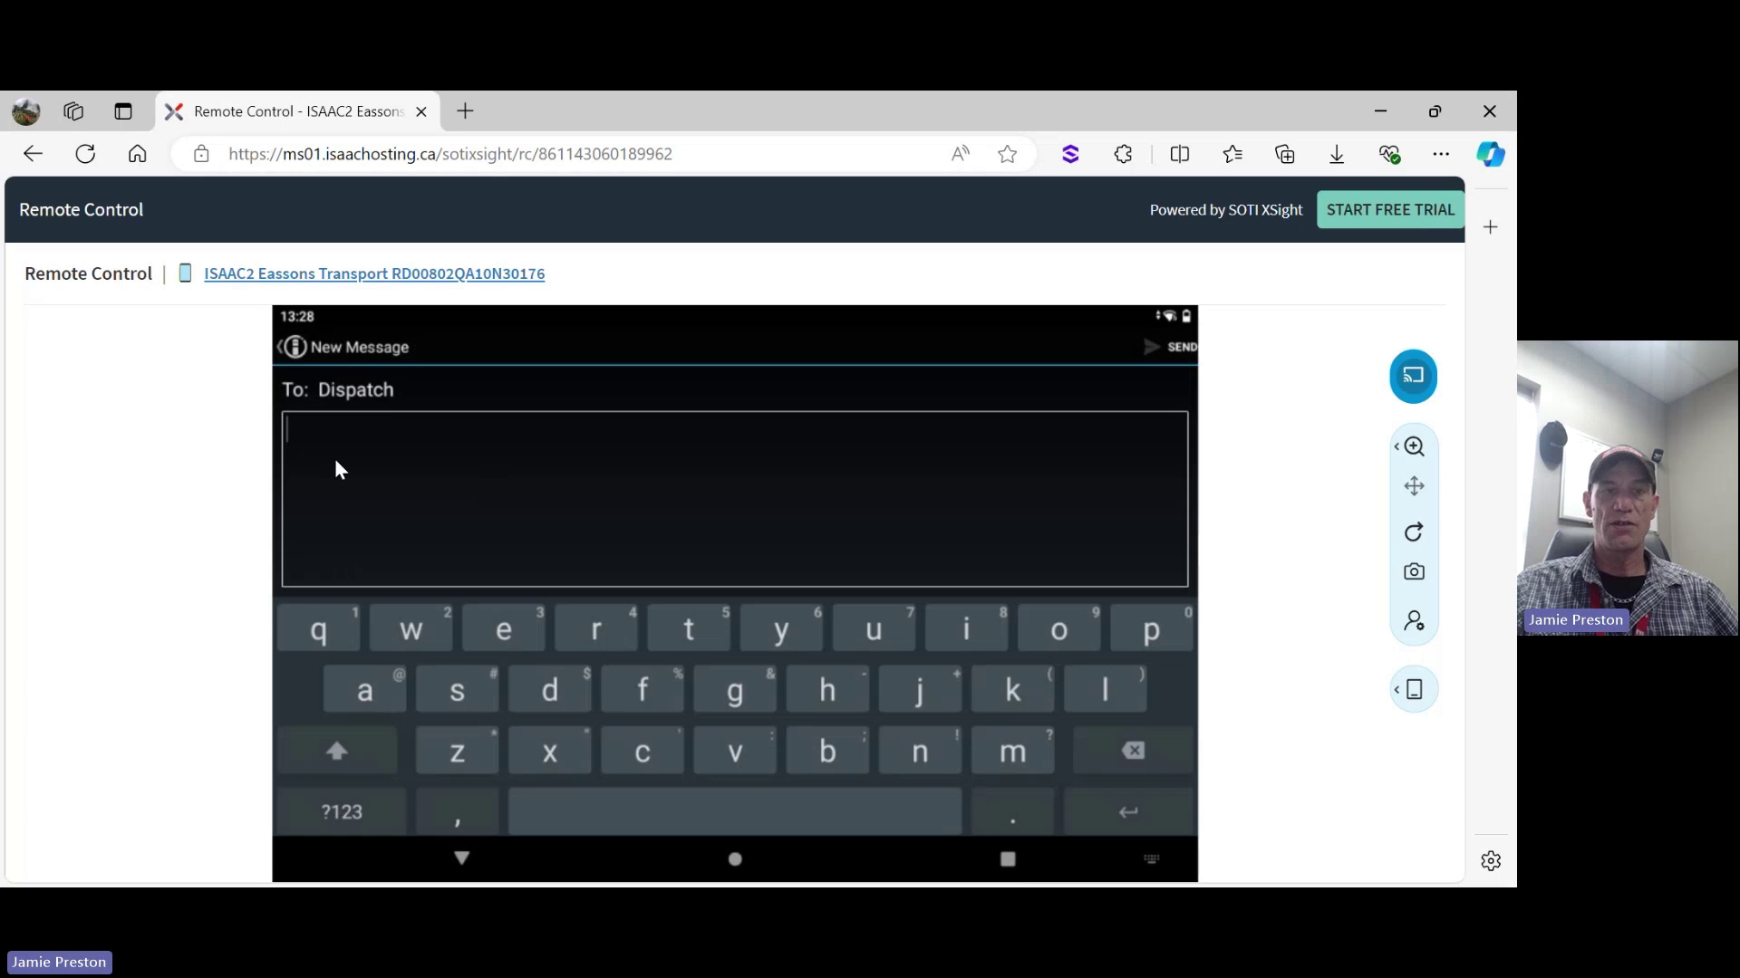
click(462, 861)
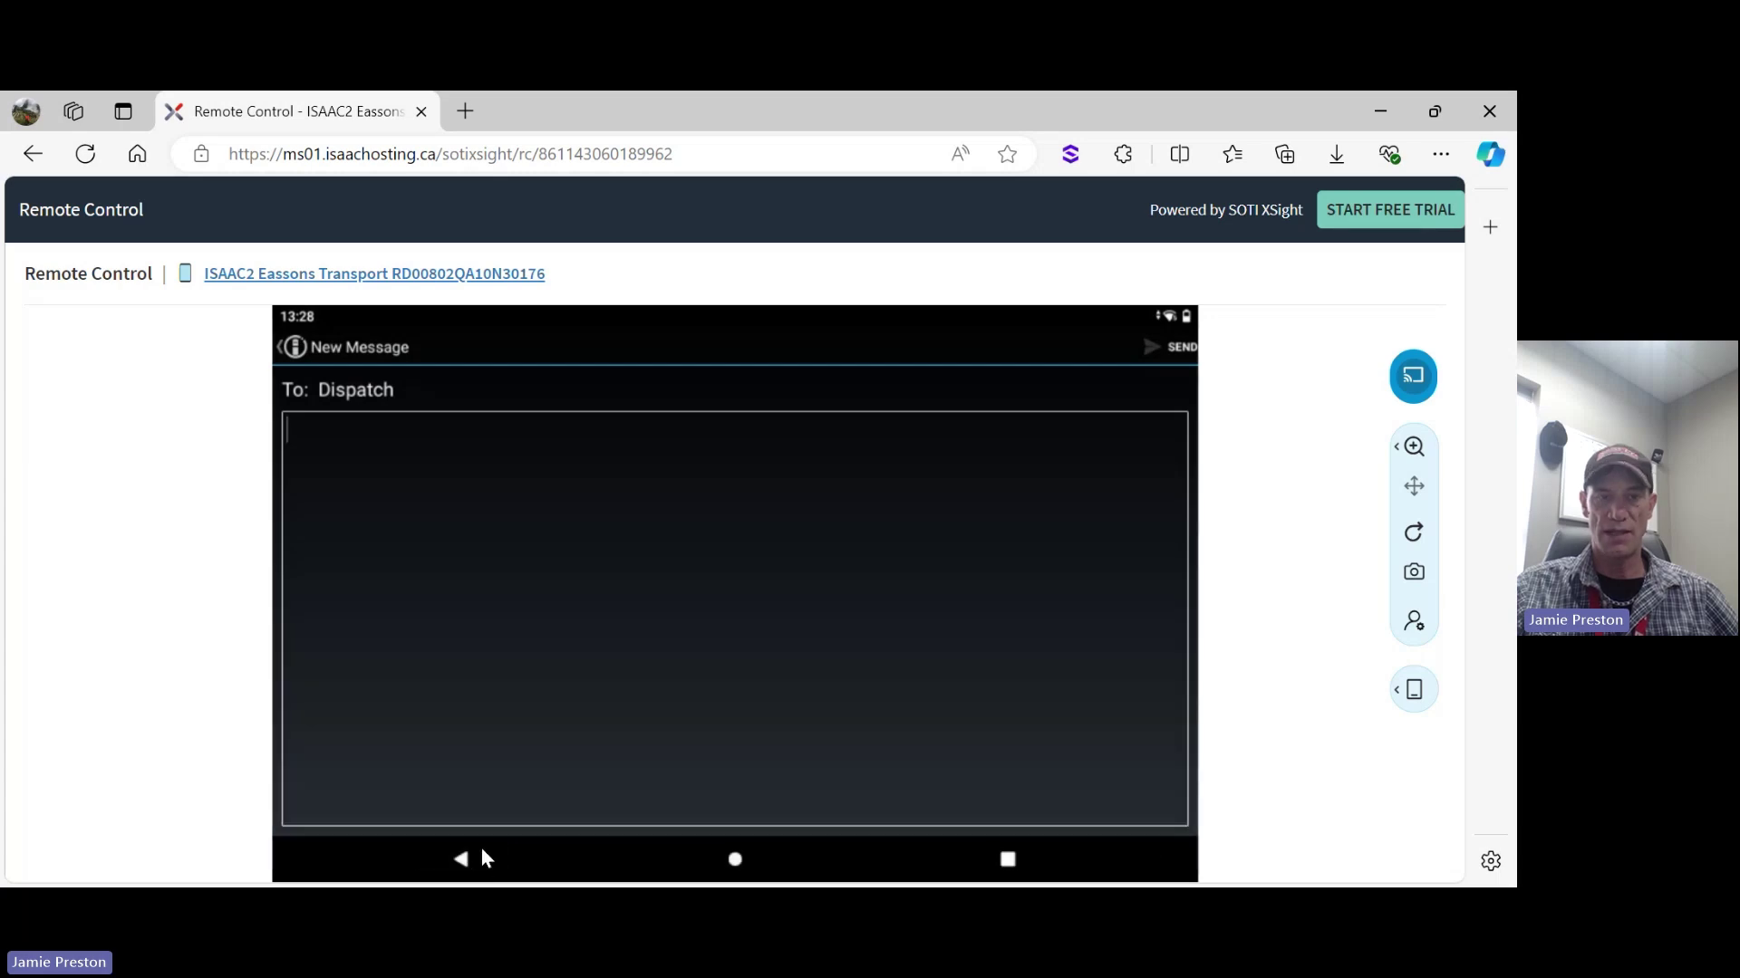
click(463, 863)
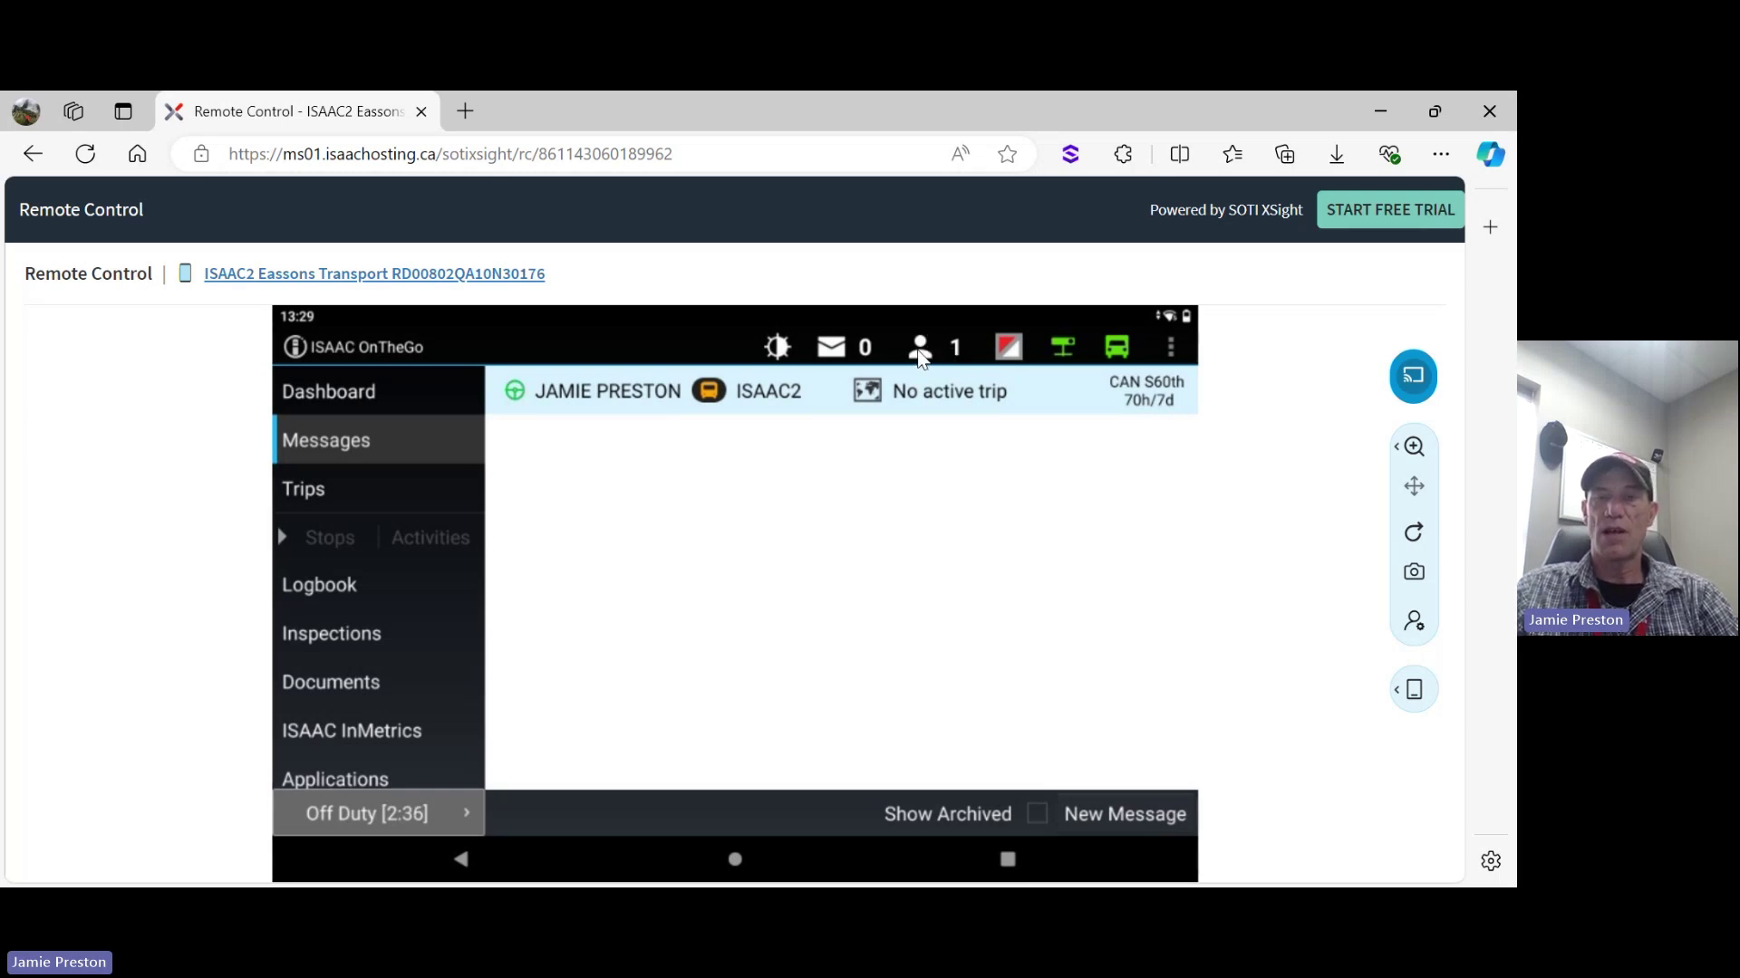
Unlock the main driver's profile from the drivers list by entering their password and confirming
click(919, 353)
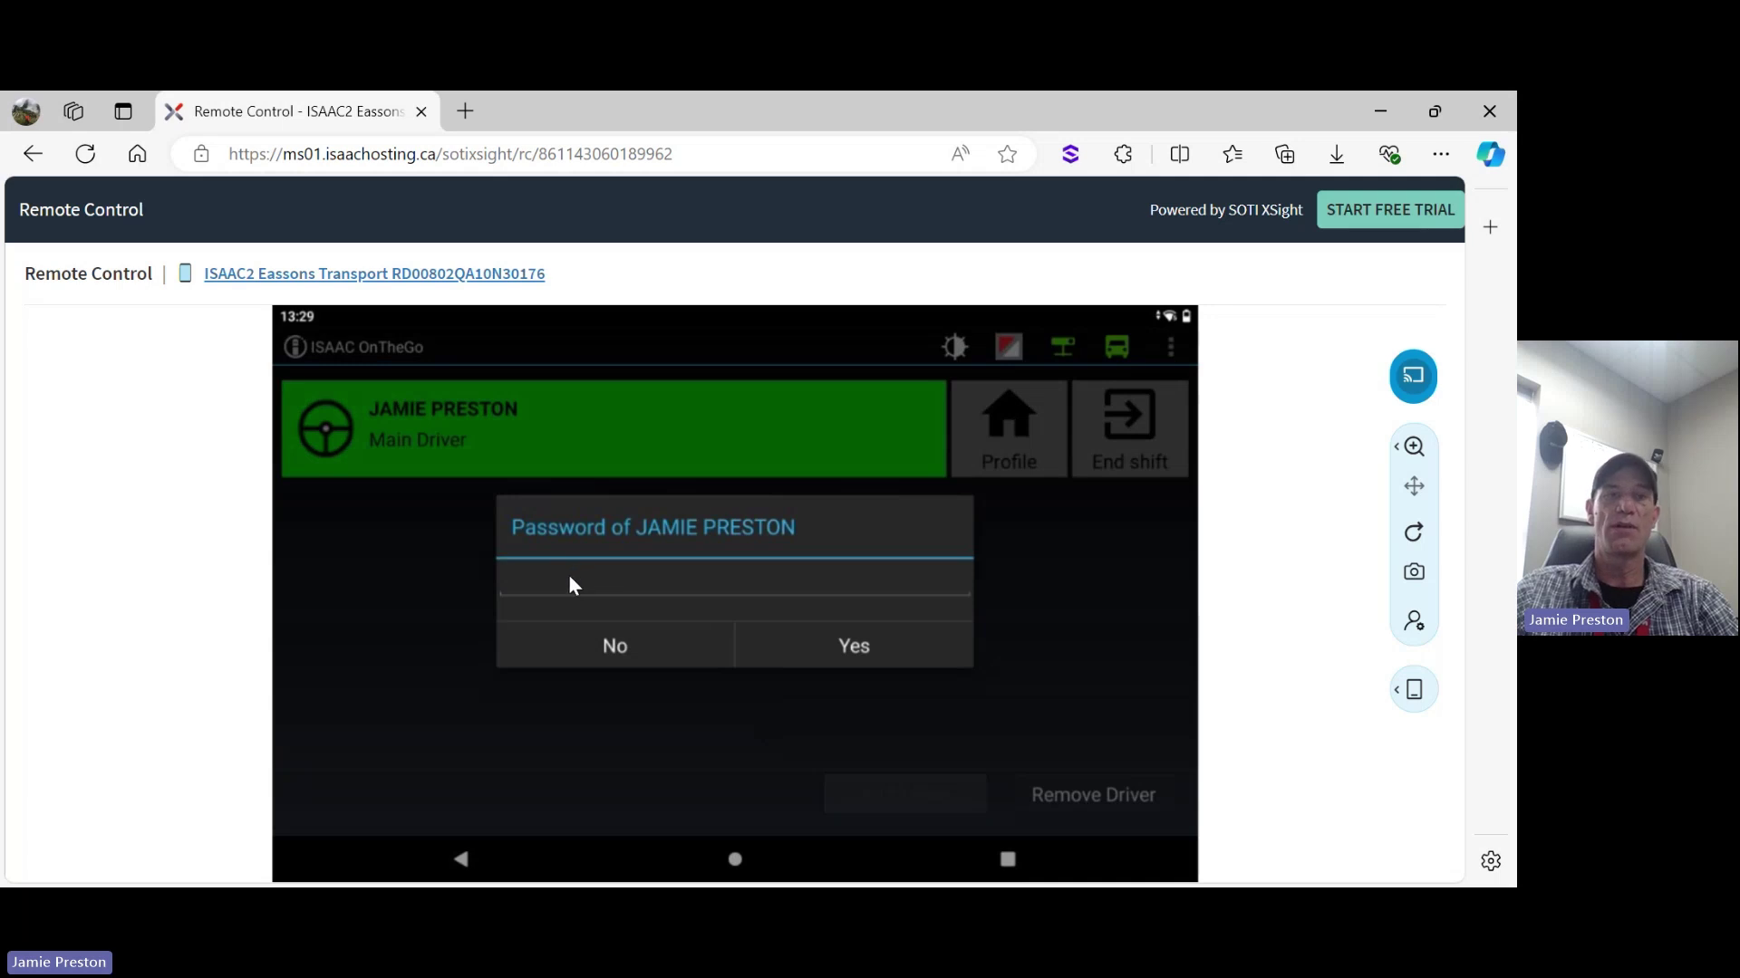
click(576, 580)
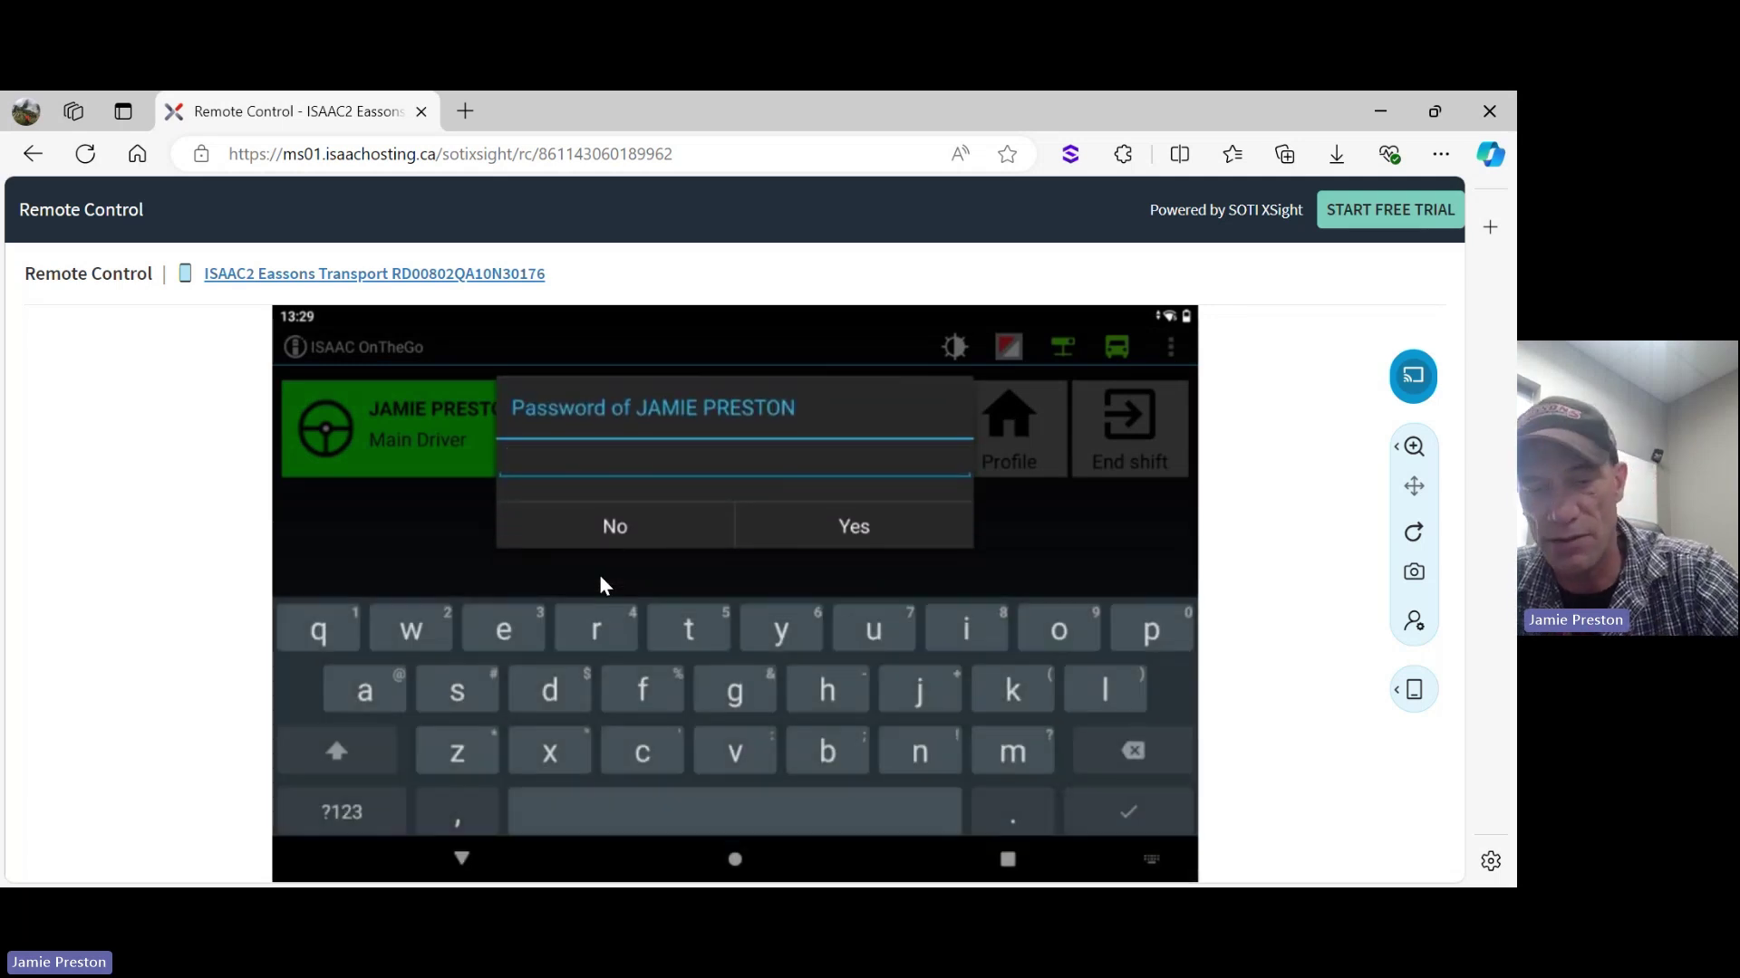
text(******)
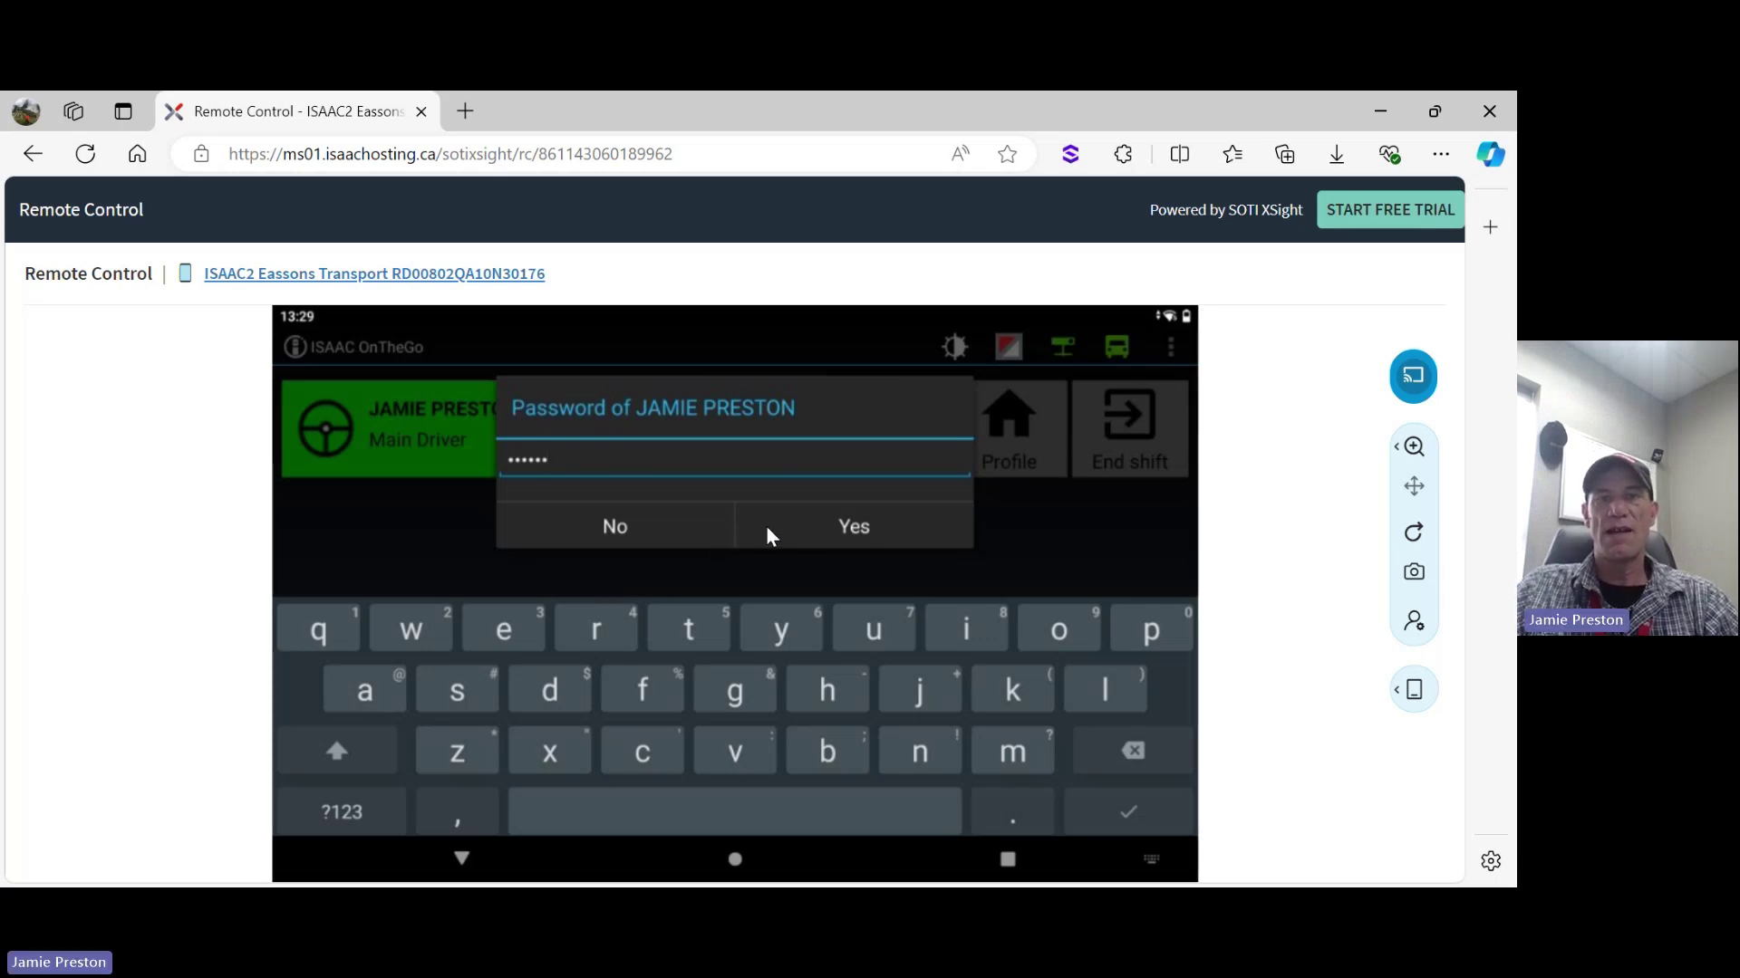
click(856, 526)
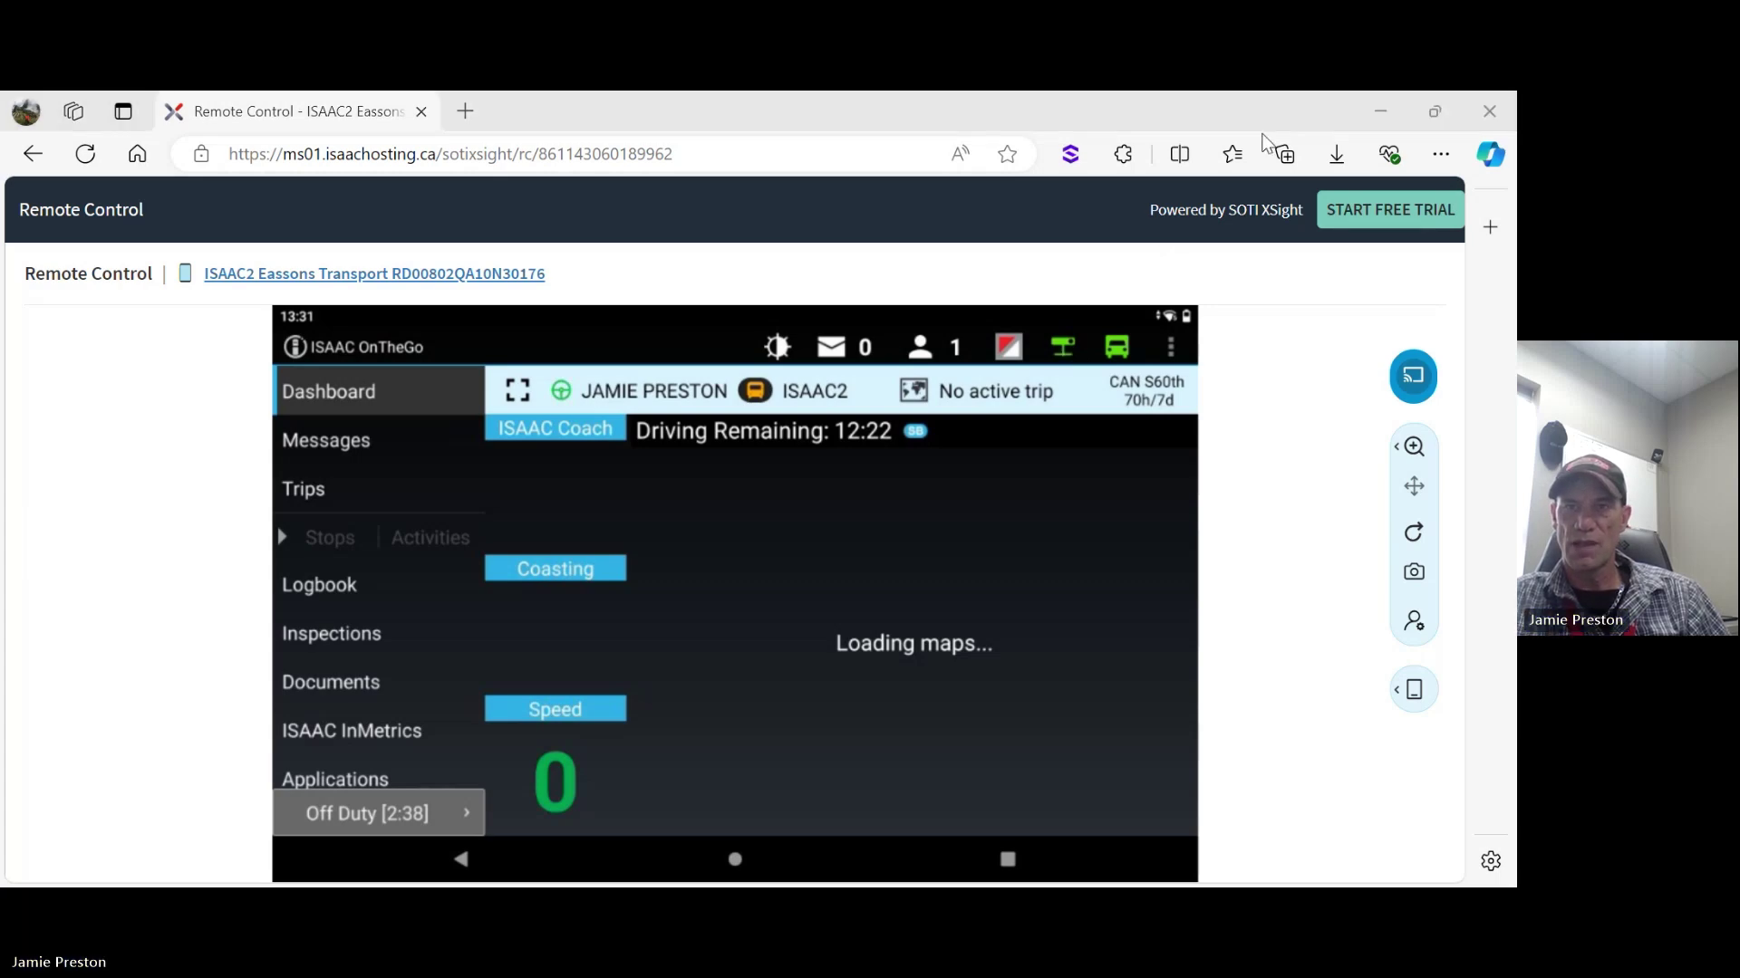
click(1116, 345)
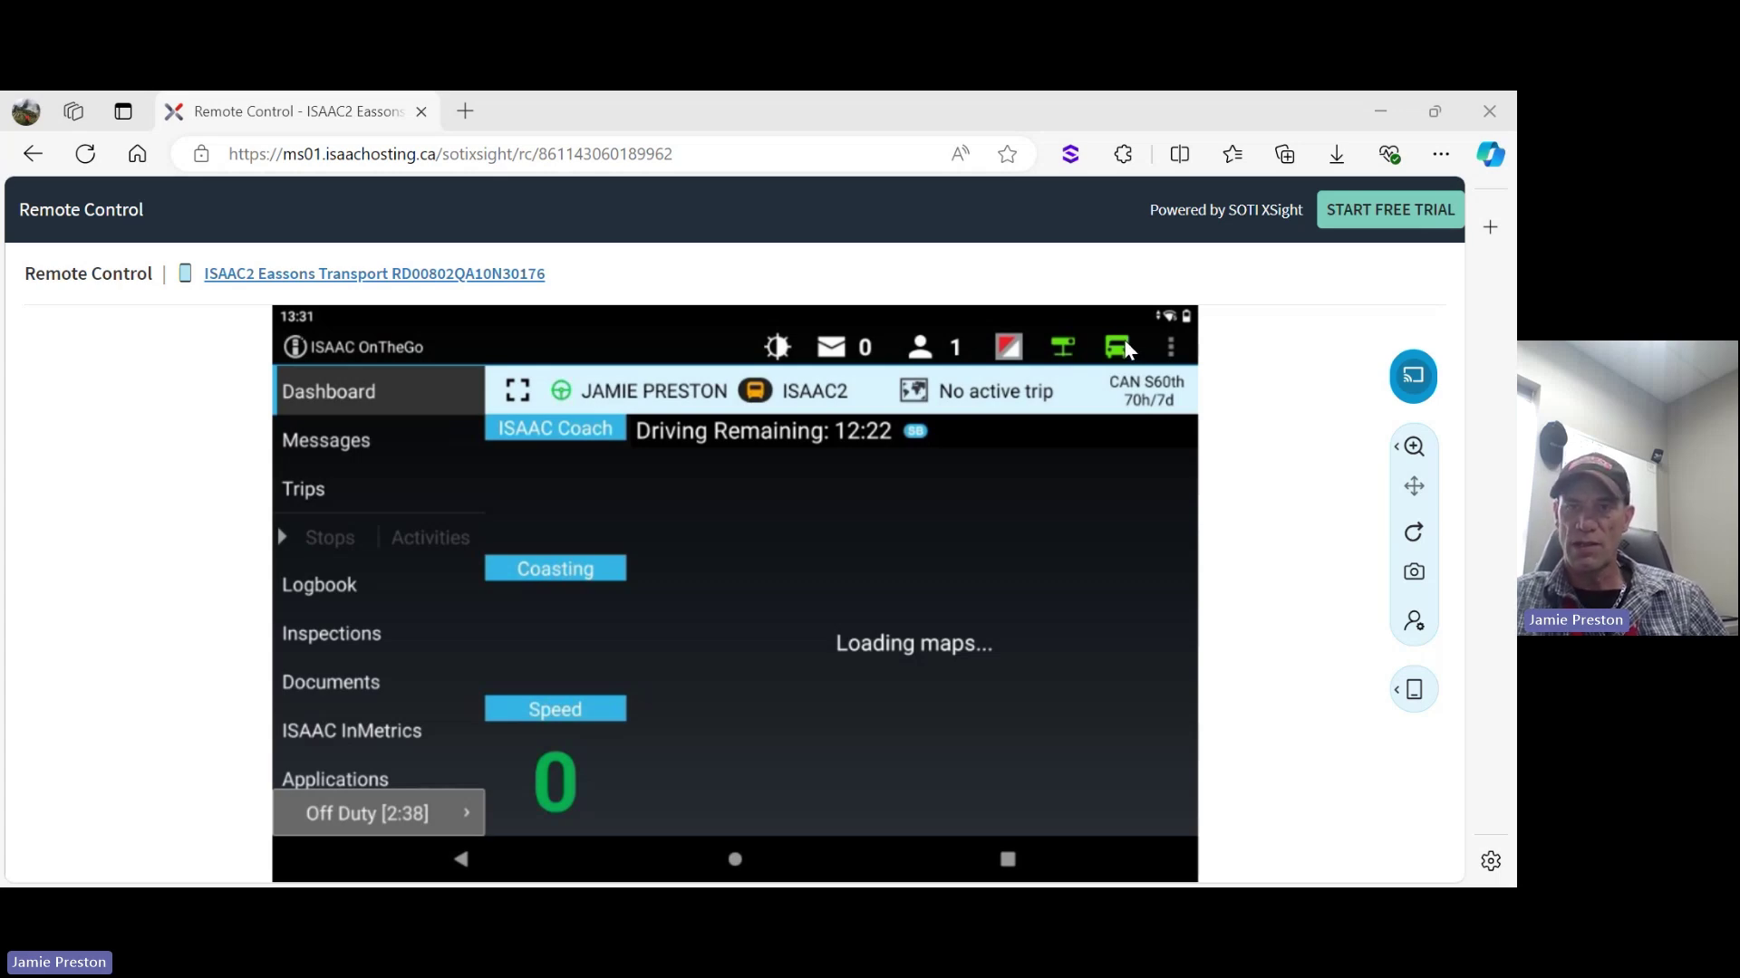
click(1118, 352)
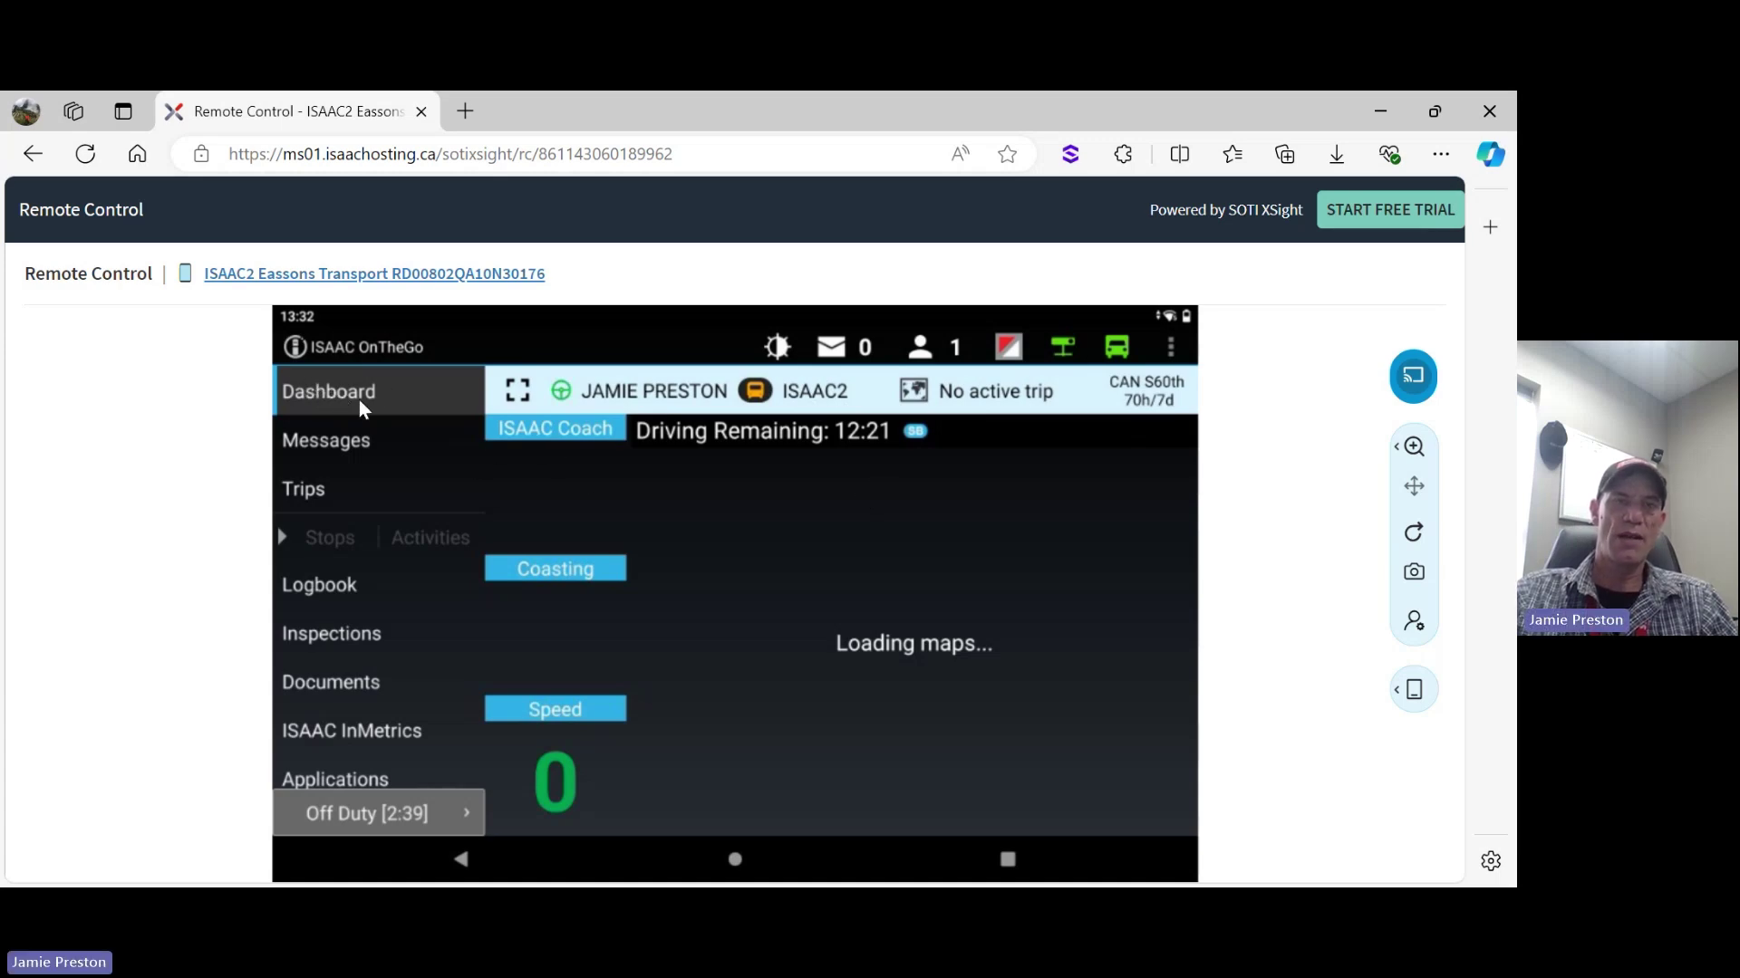
Visit Messages and Trips, ending on the Logbook showing 12:21 driving and 69:55 cycle remaining
click(325, 454)
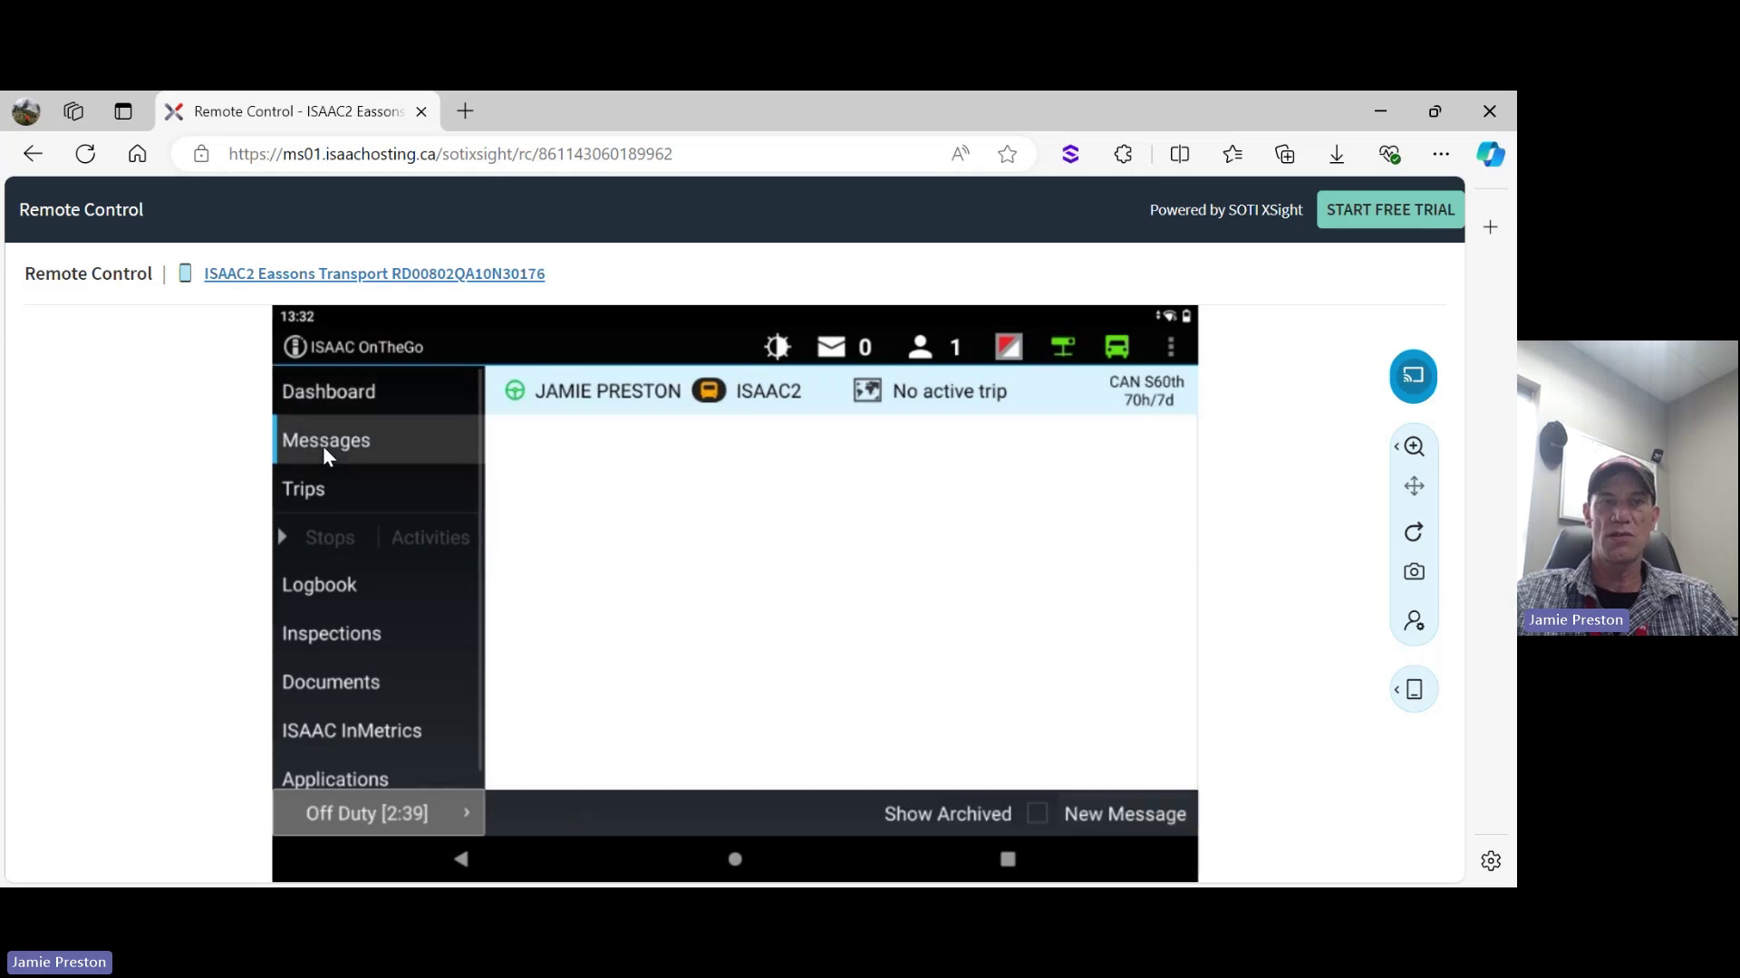
click(316, 498)
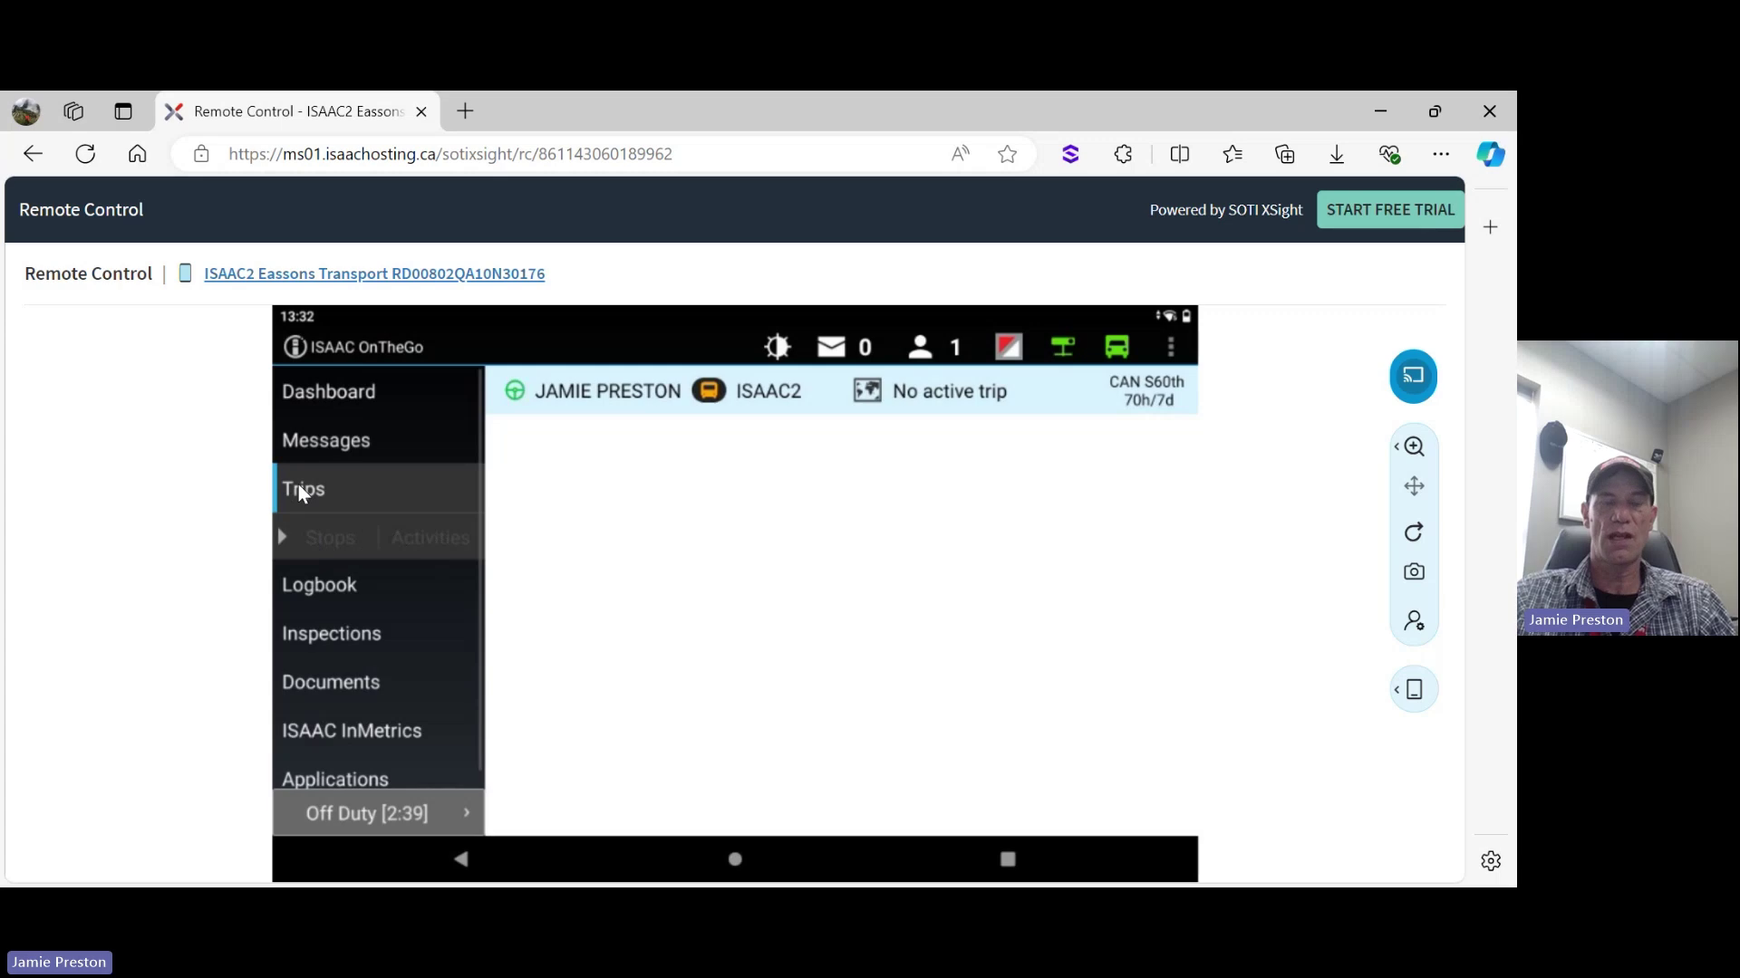
click(313, 584)
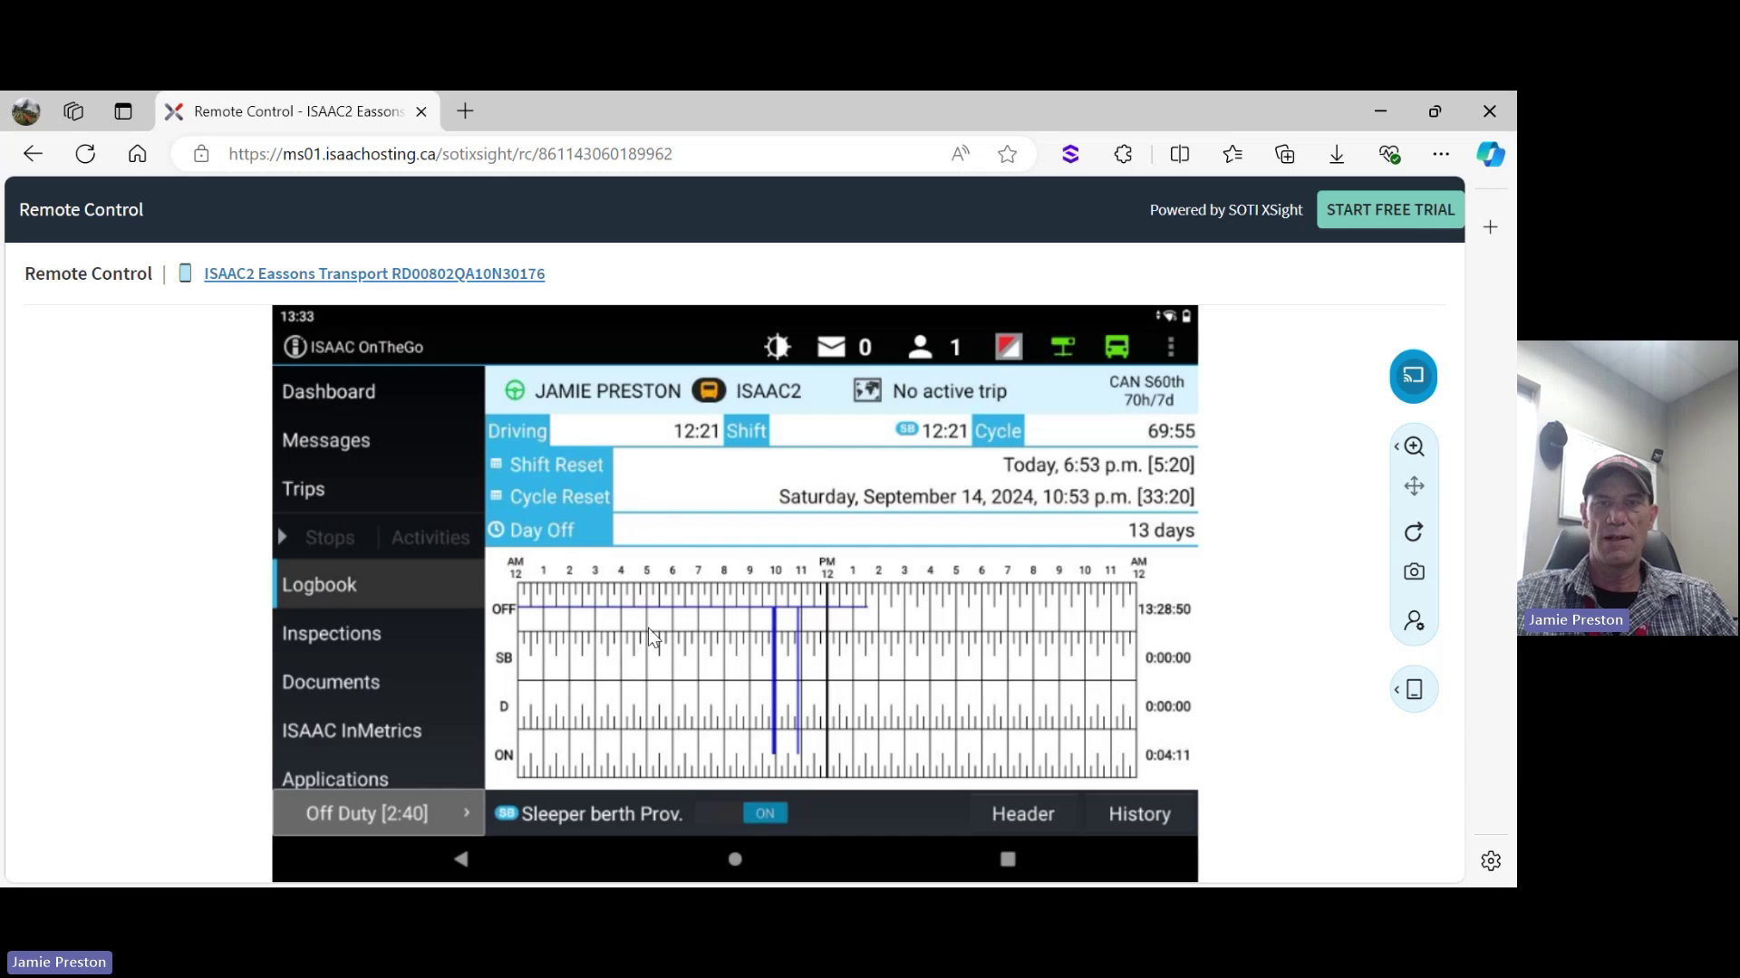
Preview a New Inspection checklist, then return to the Inspections list with the ISAAC2 inspection
click(301, 638)
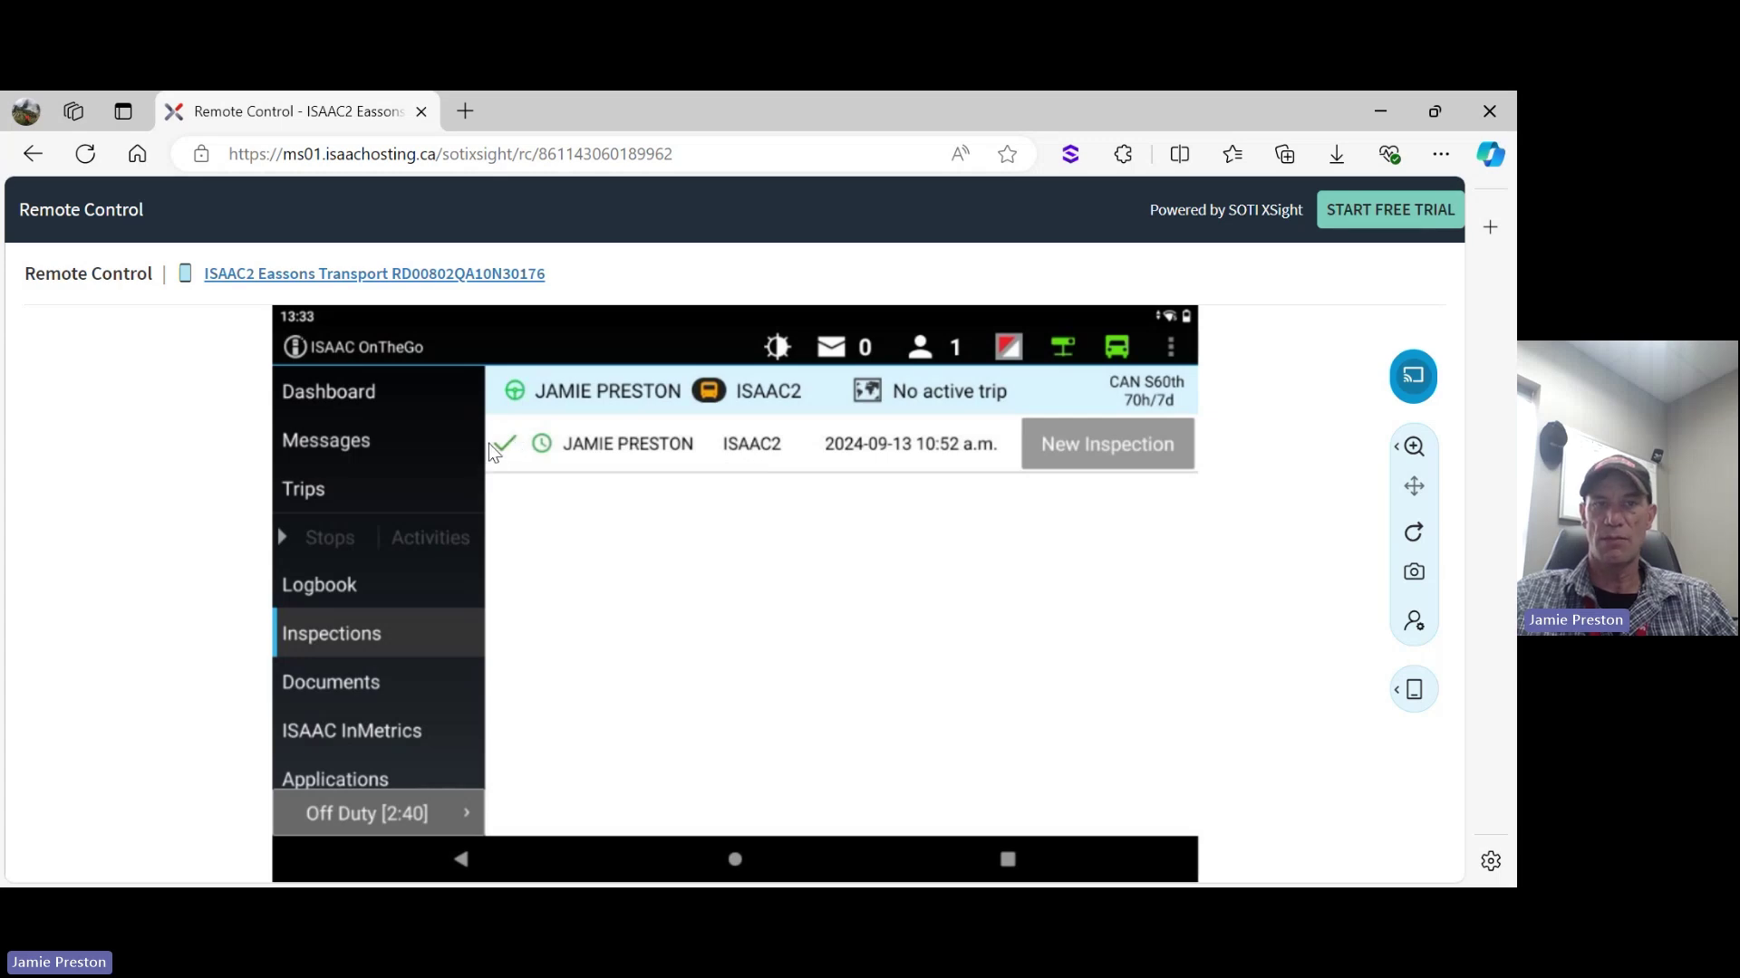
click(1093, 446)
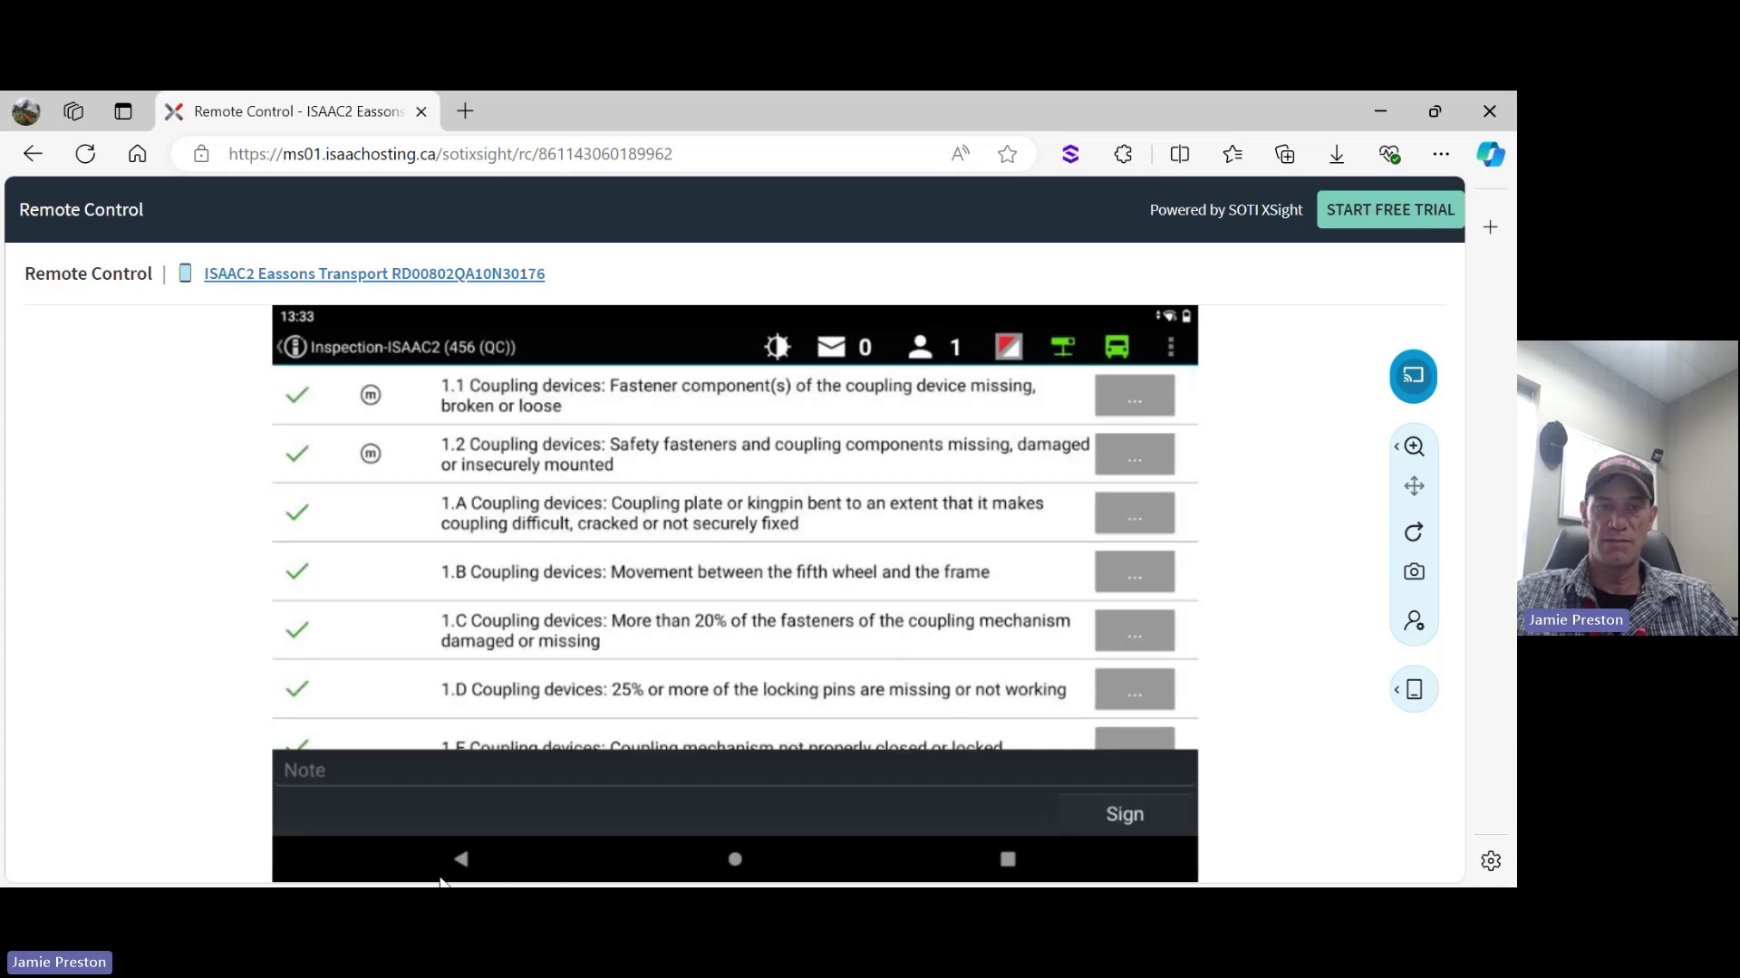
click(462, 859)
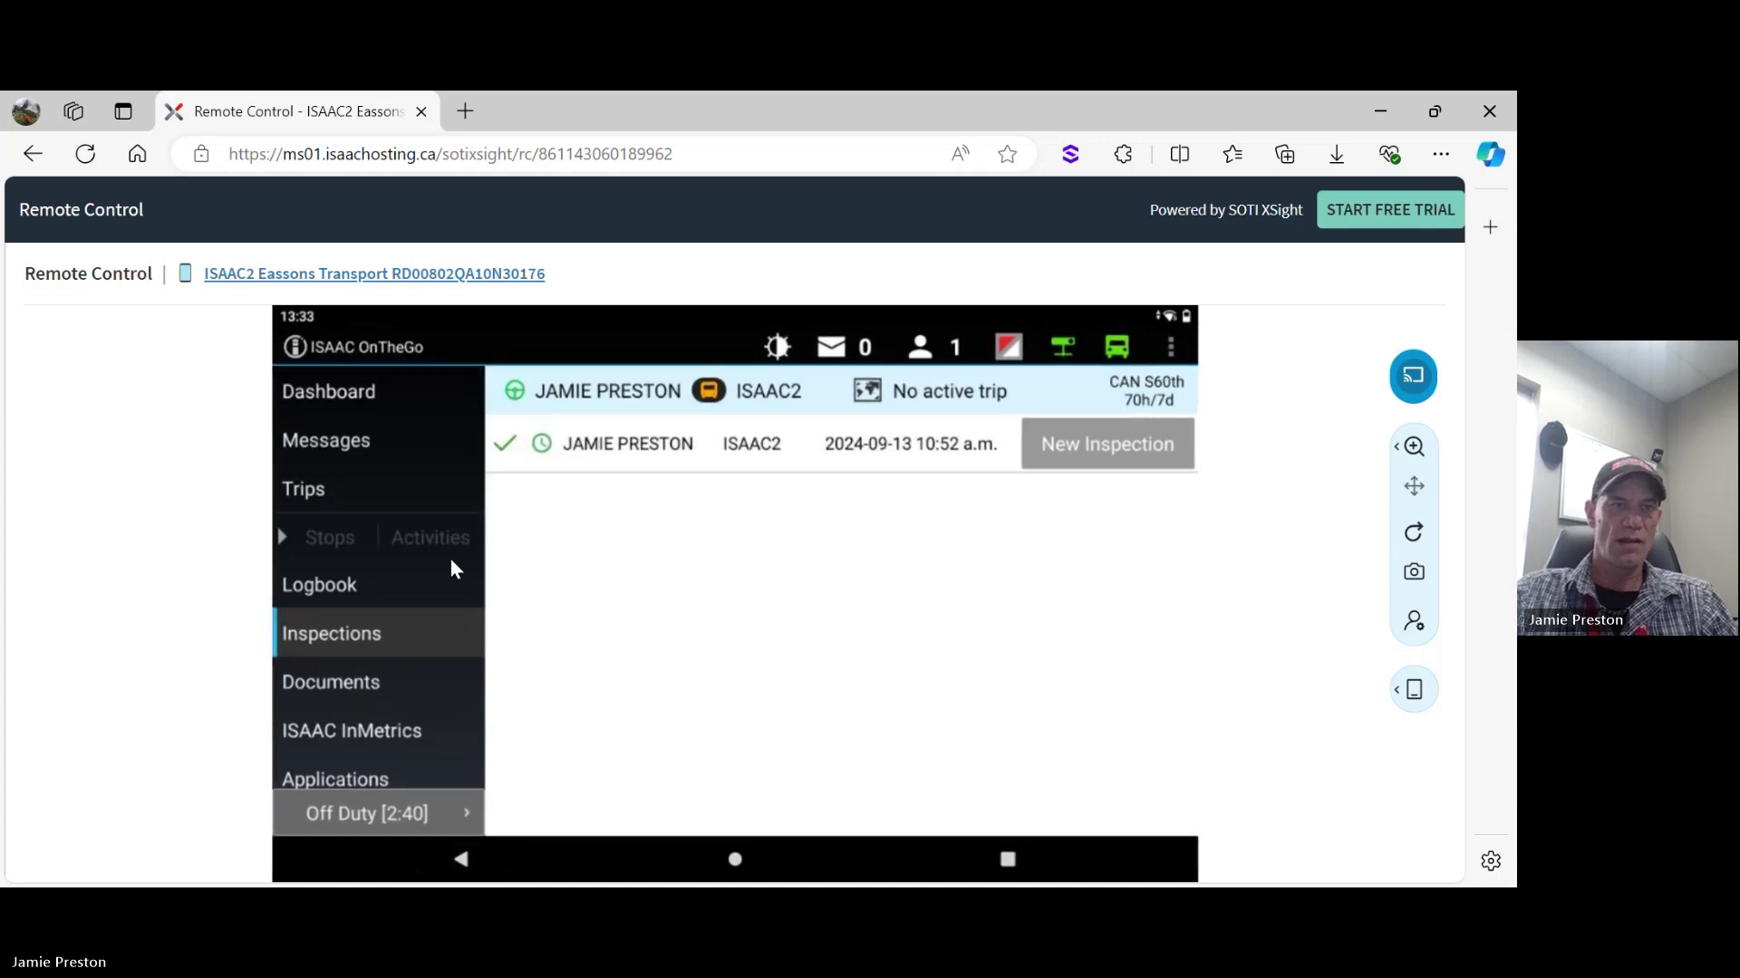
Open Documents to see the three recently viewed PDFs, including the Quick Start guide
click(317, 686)
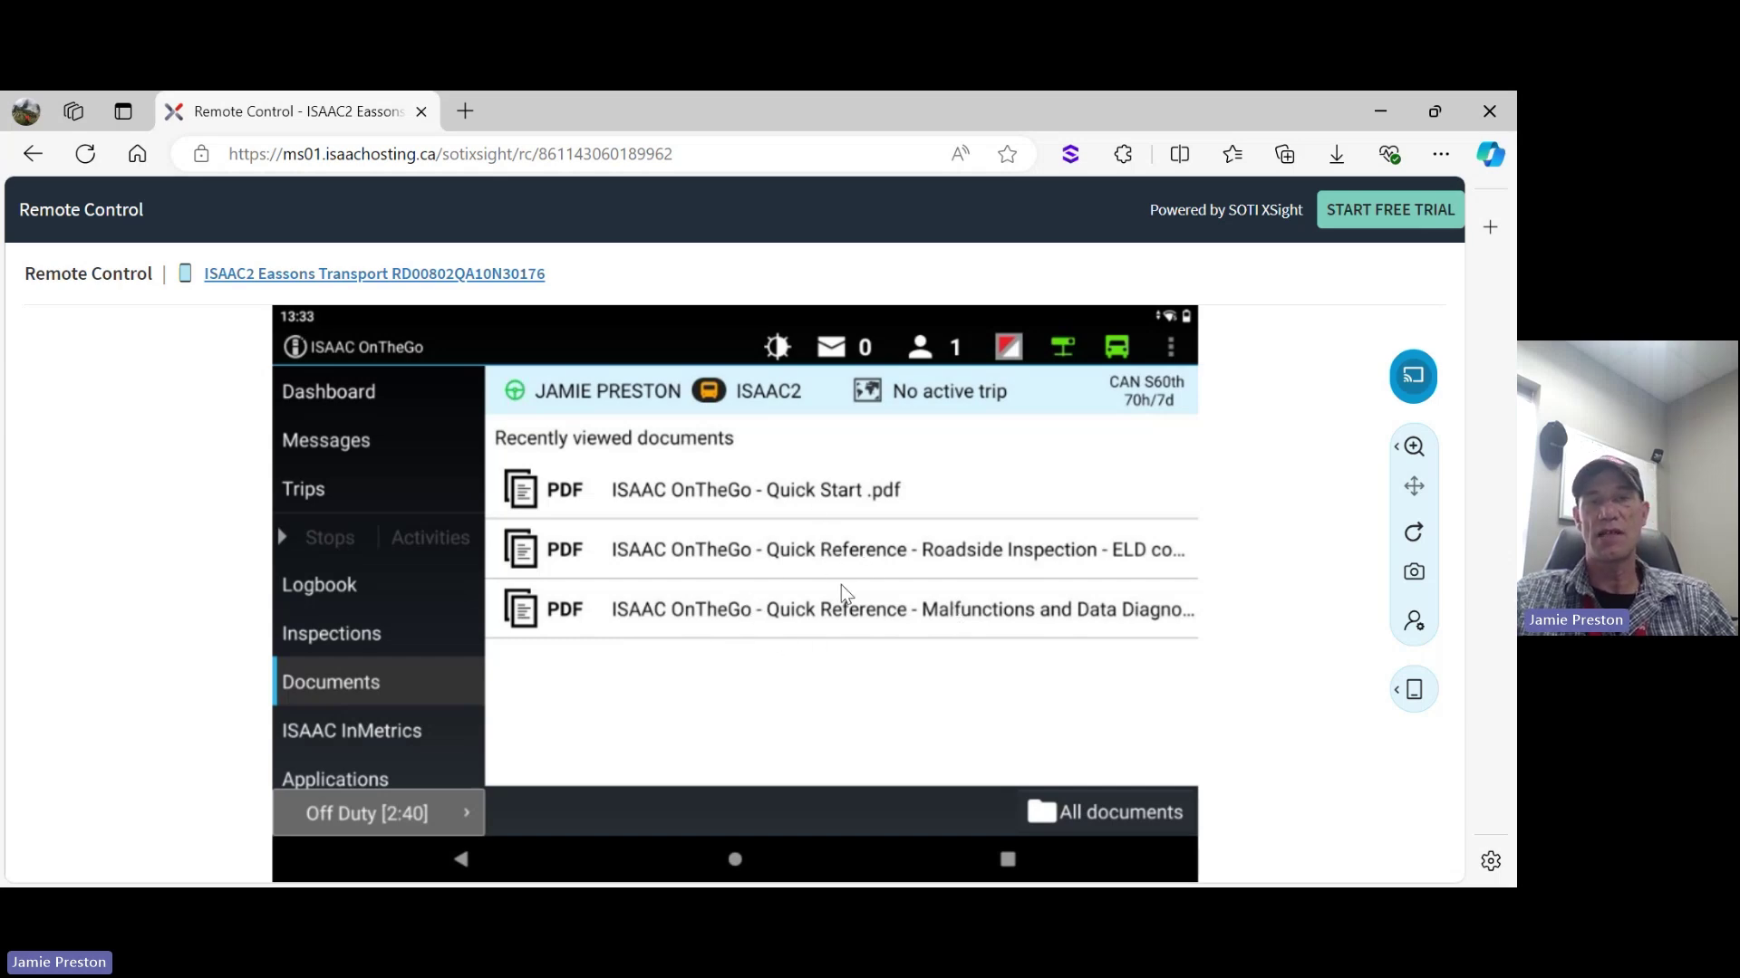
Open 'ISAAC OnTheGo - Quick Start .pdf' and scroll down until the Hooking Equipment page fits the screen
click(793, 489)
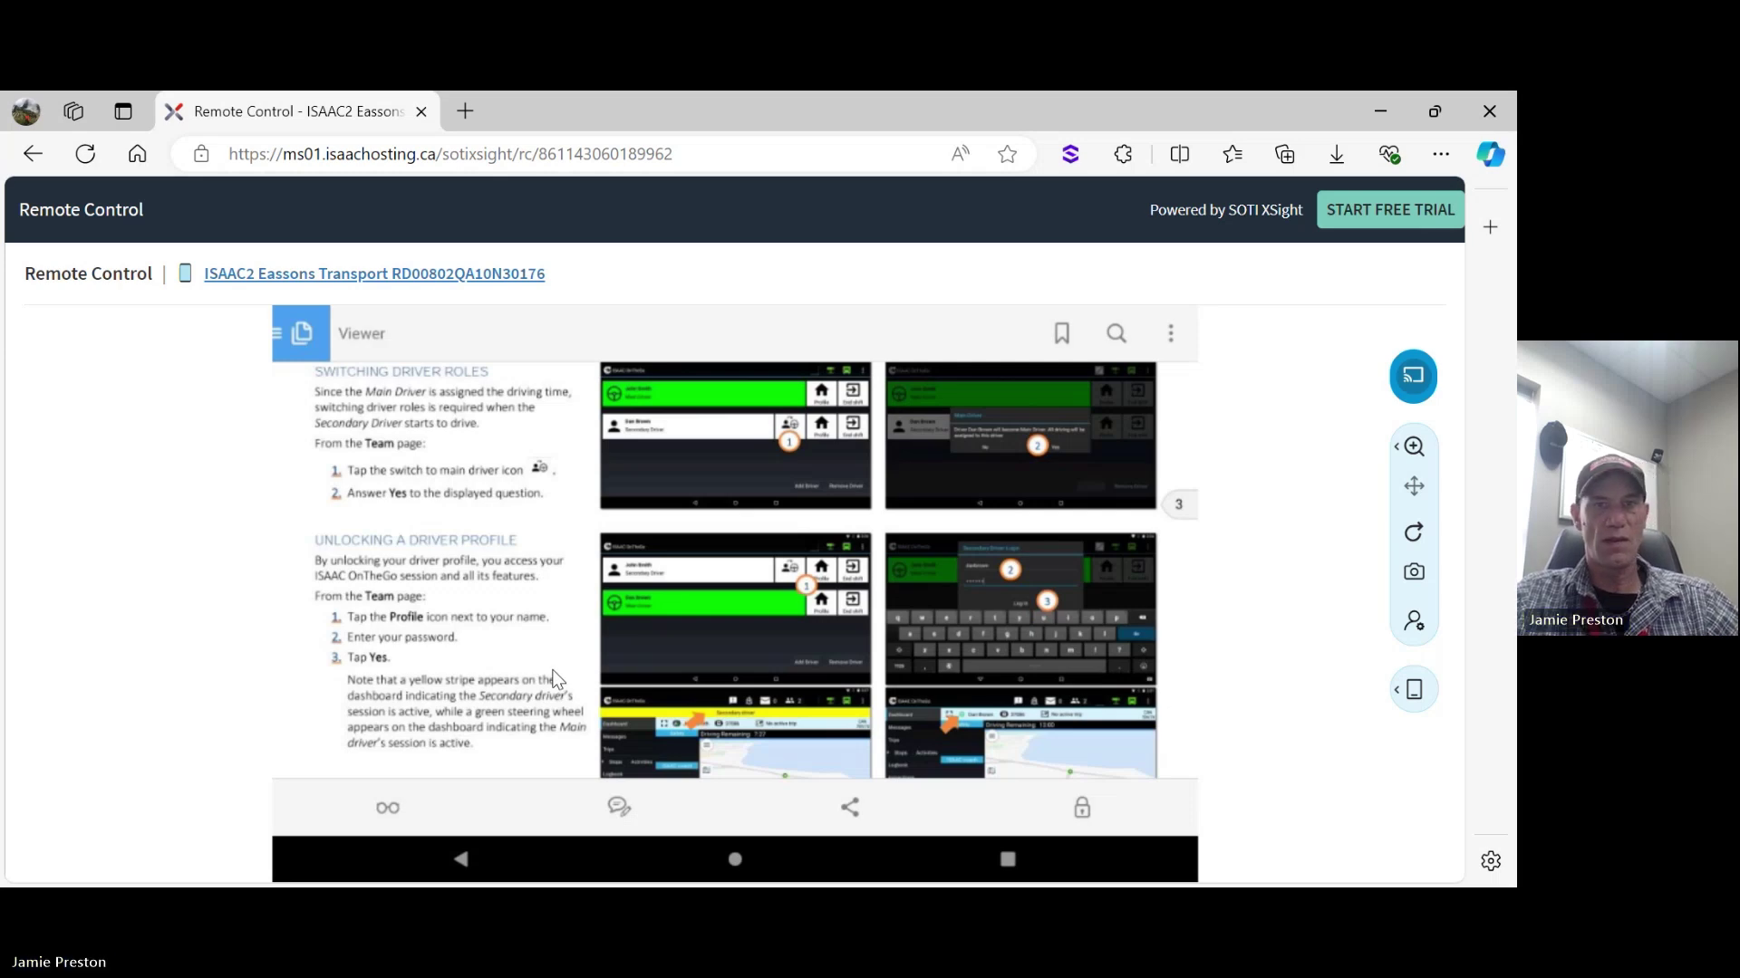
scroll(555, 680, down, 5)
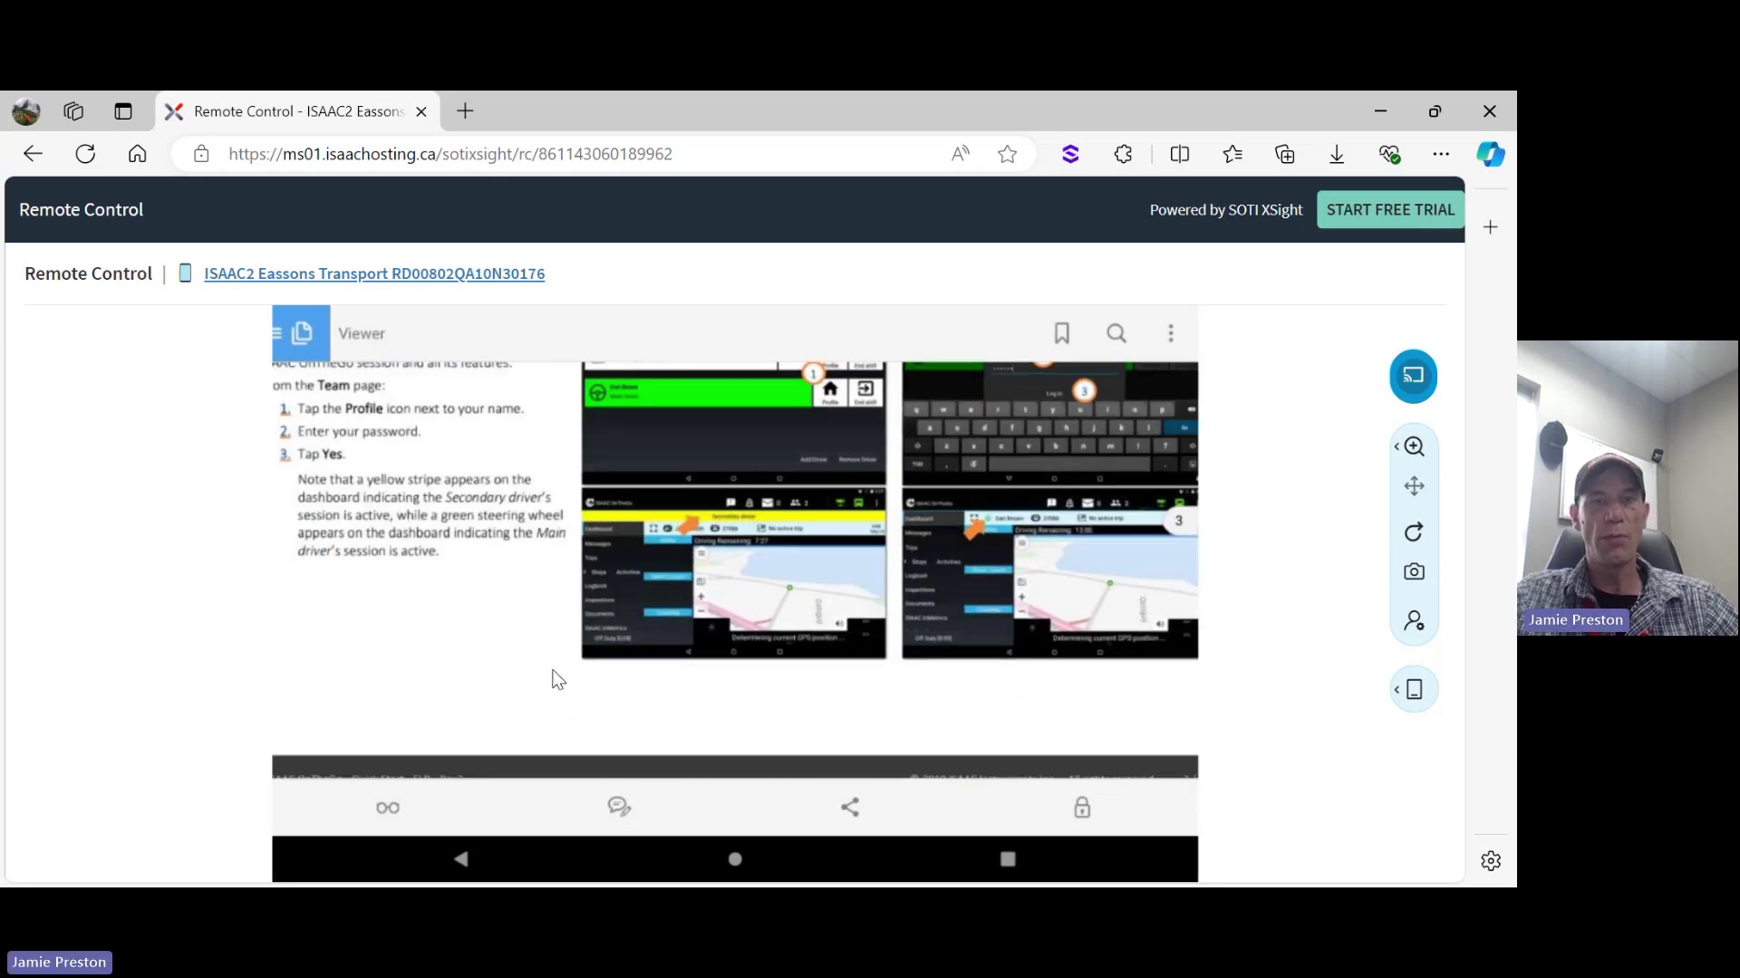
scroll(554, 671, down, 4)
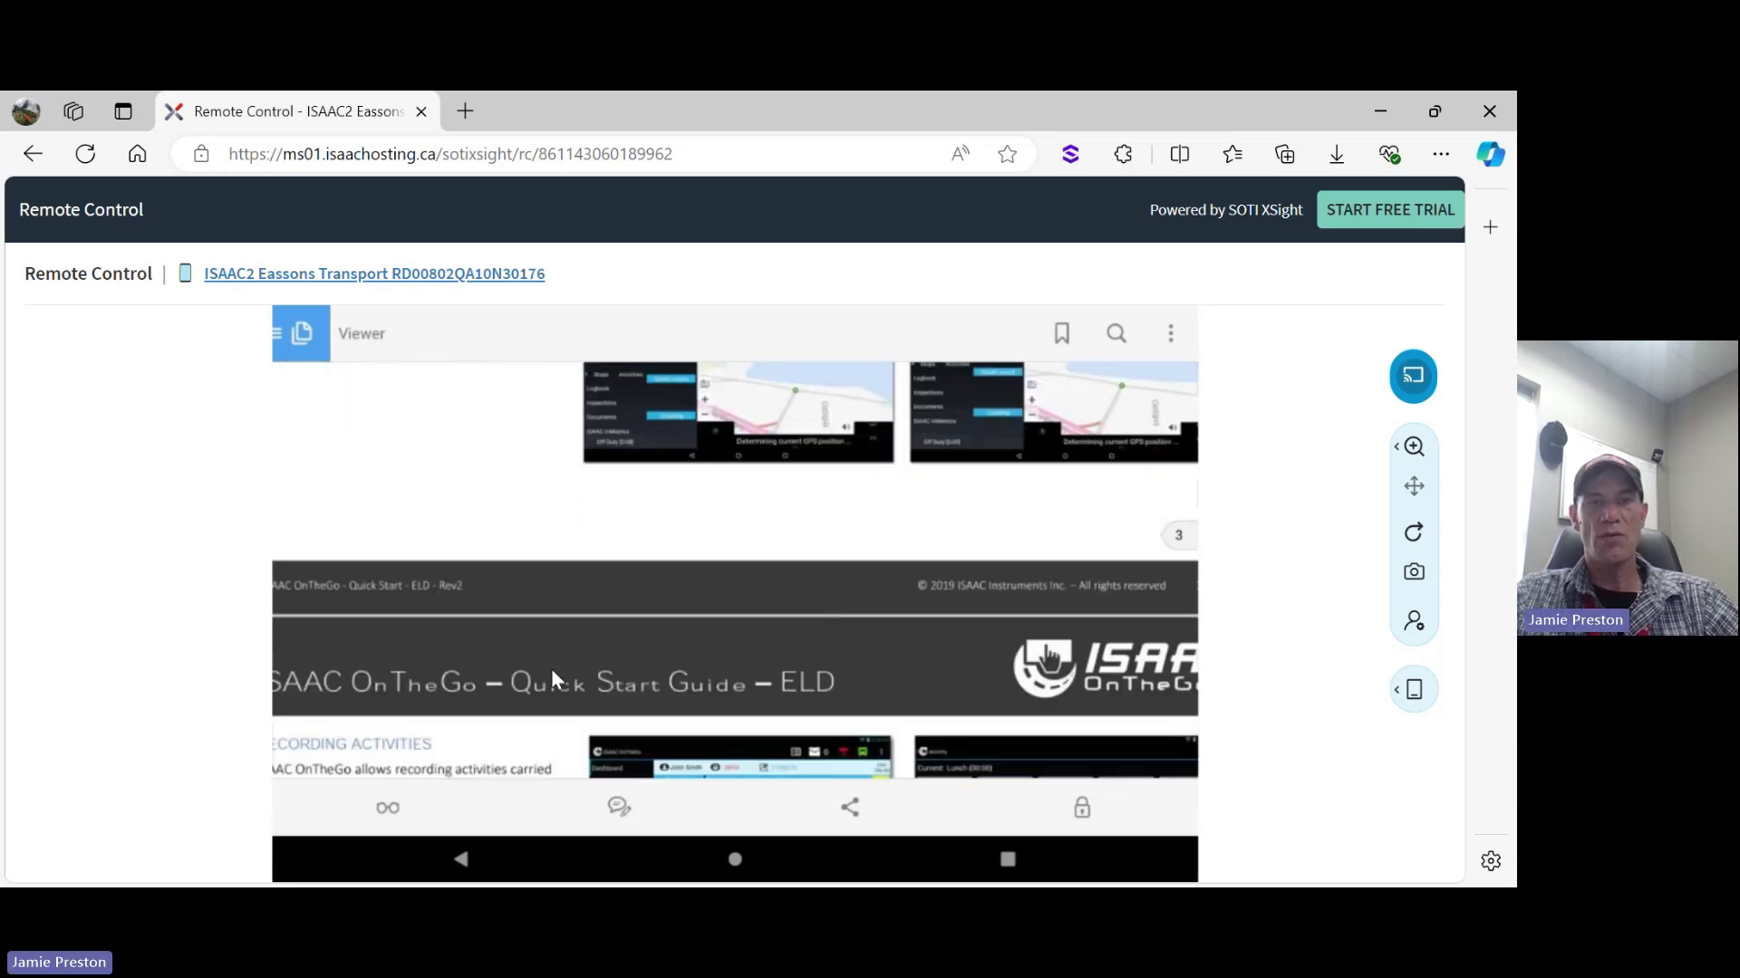
scroll(551, 672, down, 3)
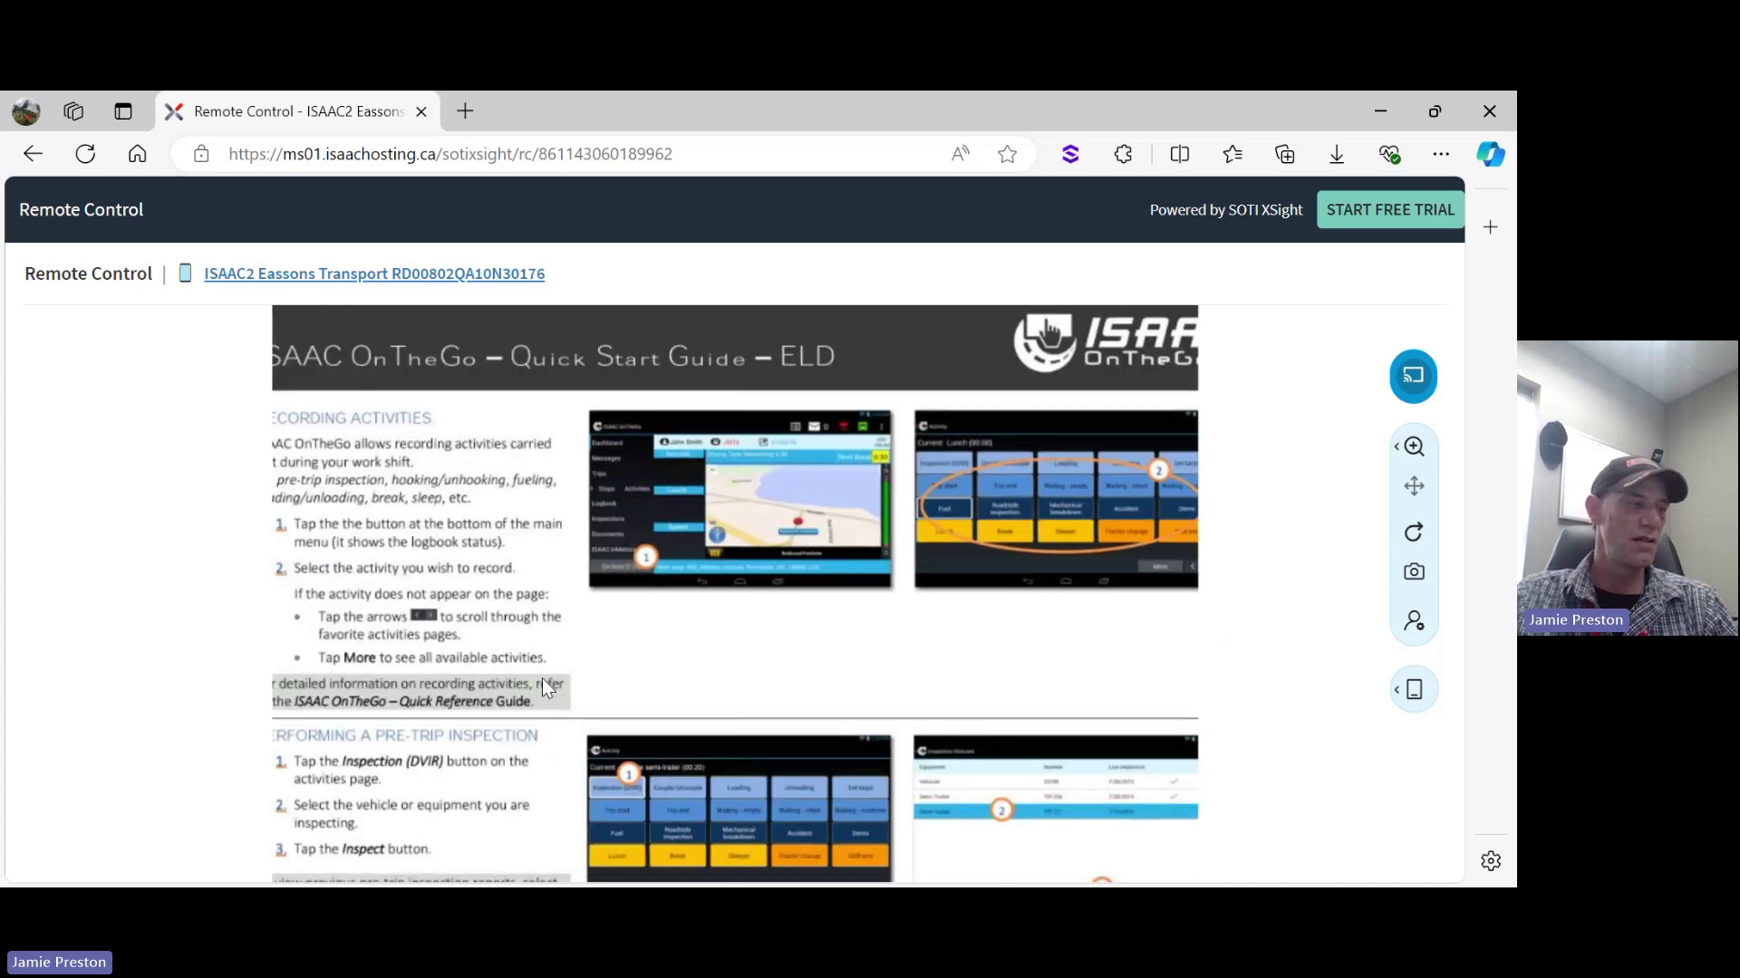
scroll(552, 699, down, 3)
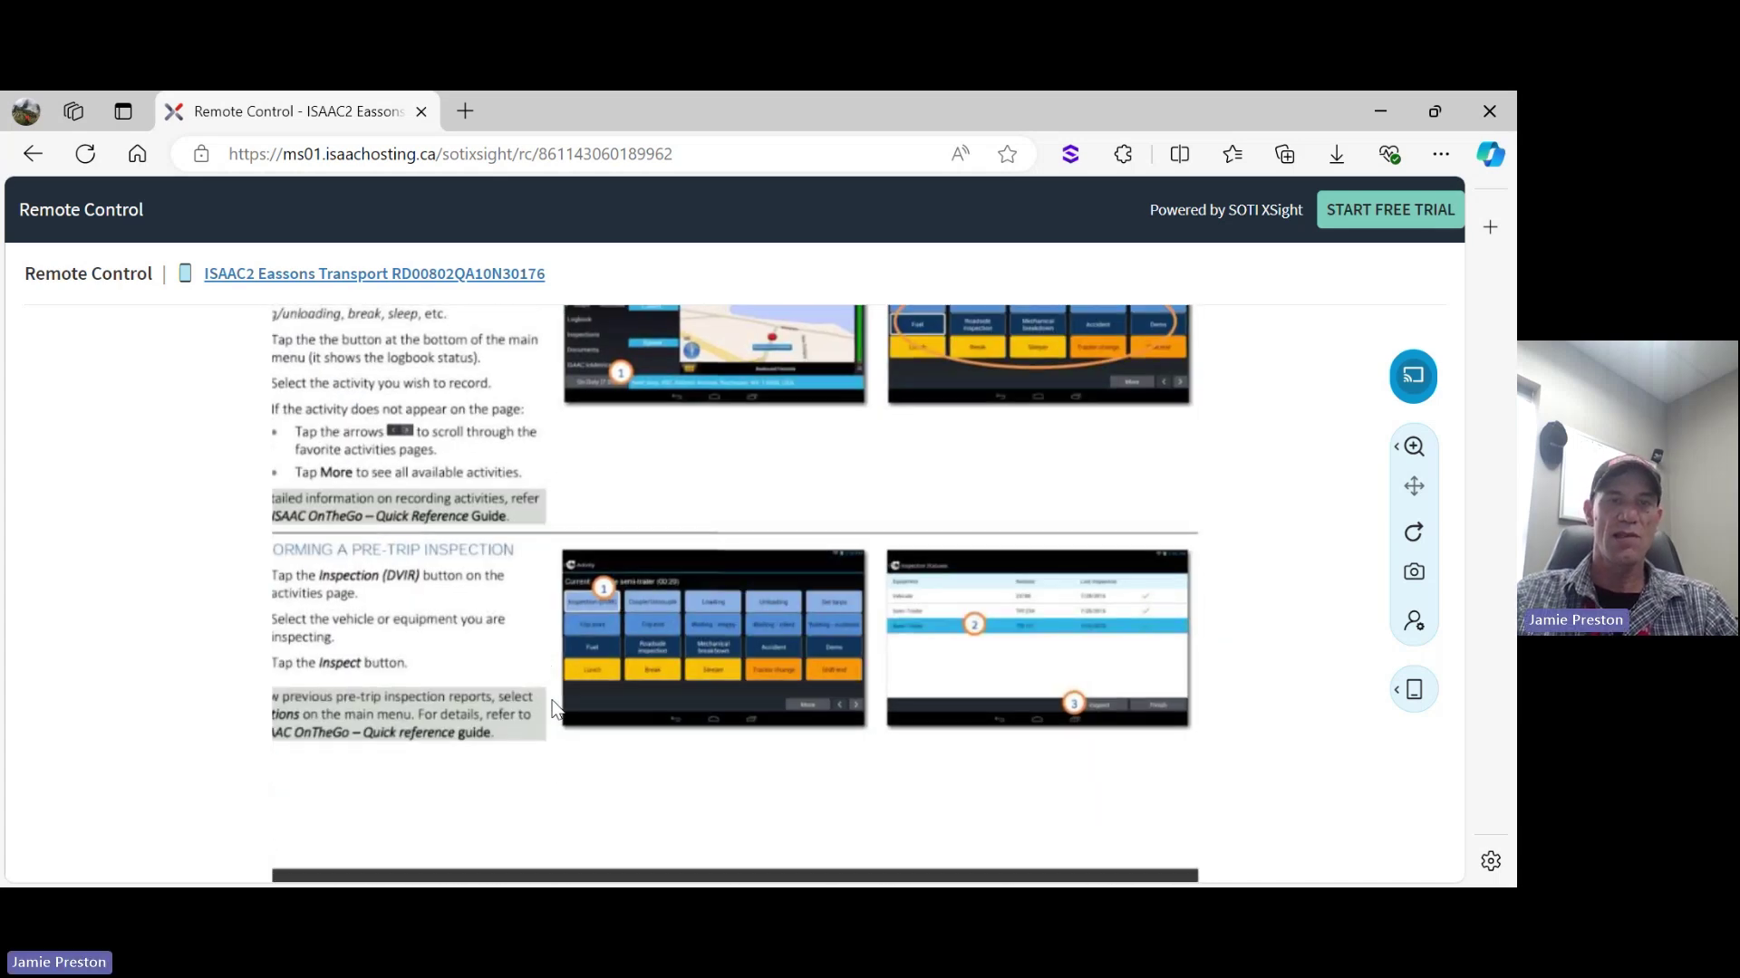
scroll(556, 705, down, 3)
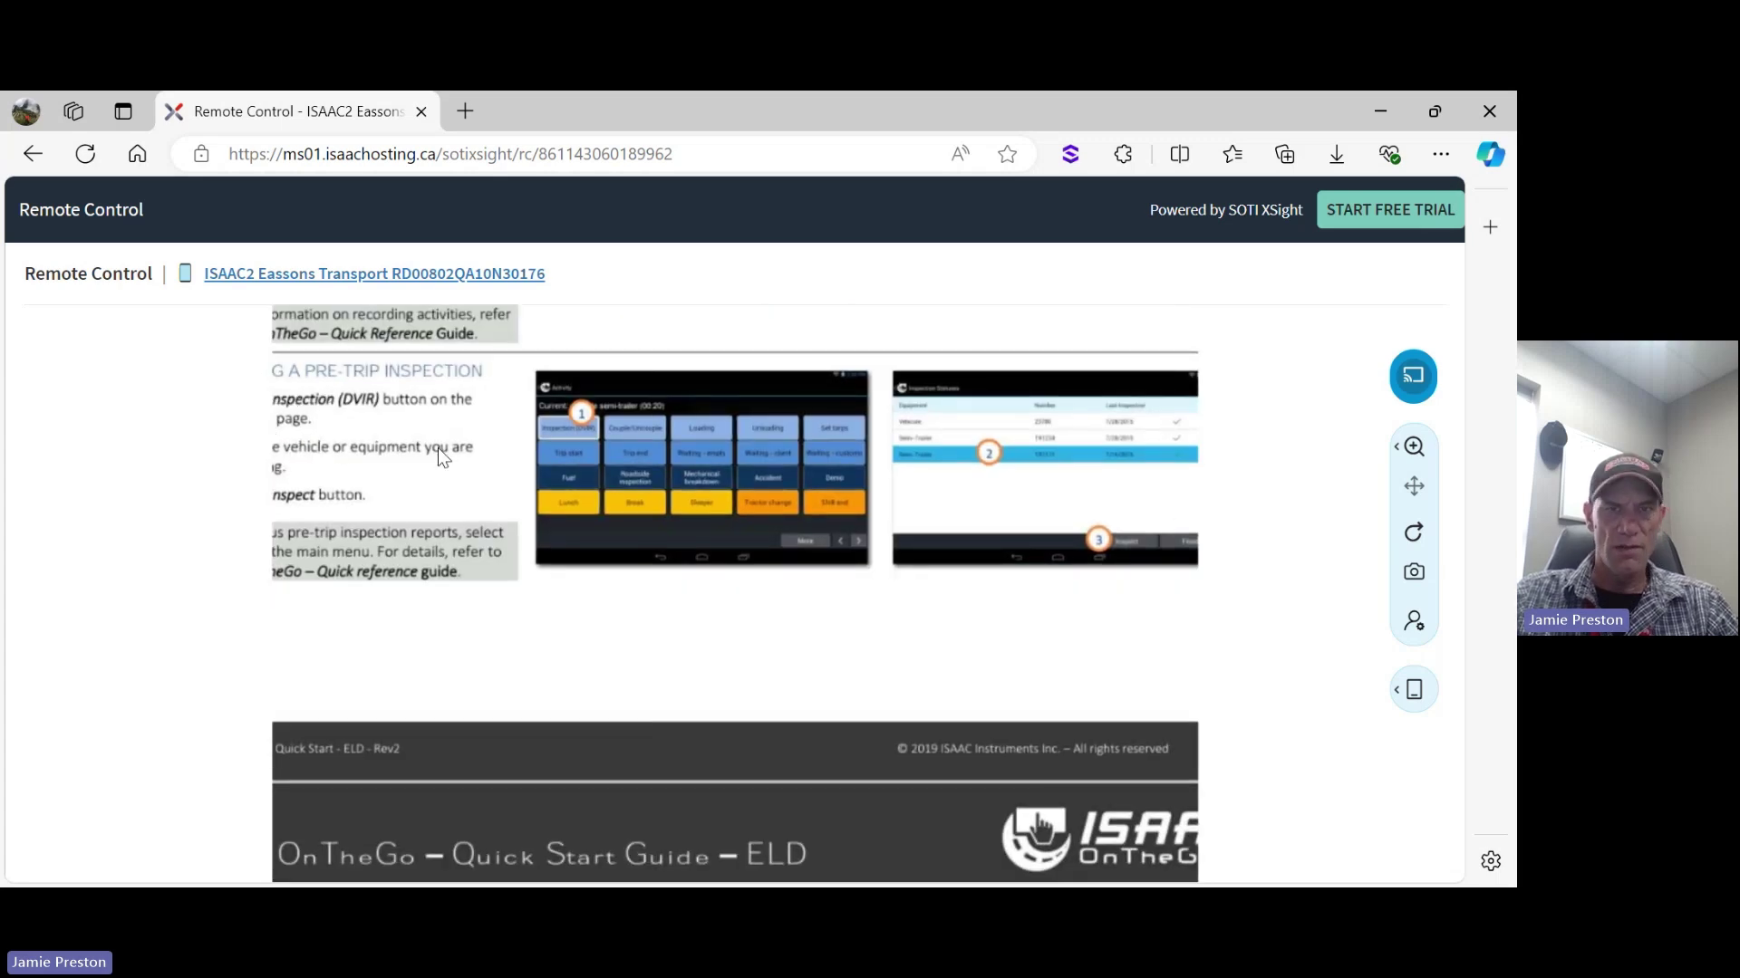
scroll(442, 552, down, 3)
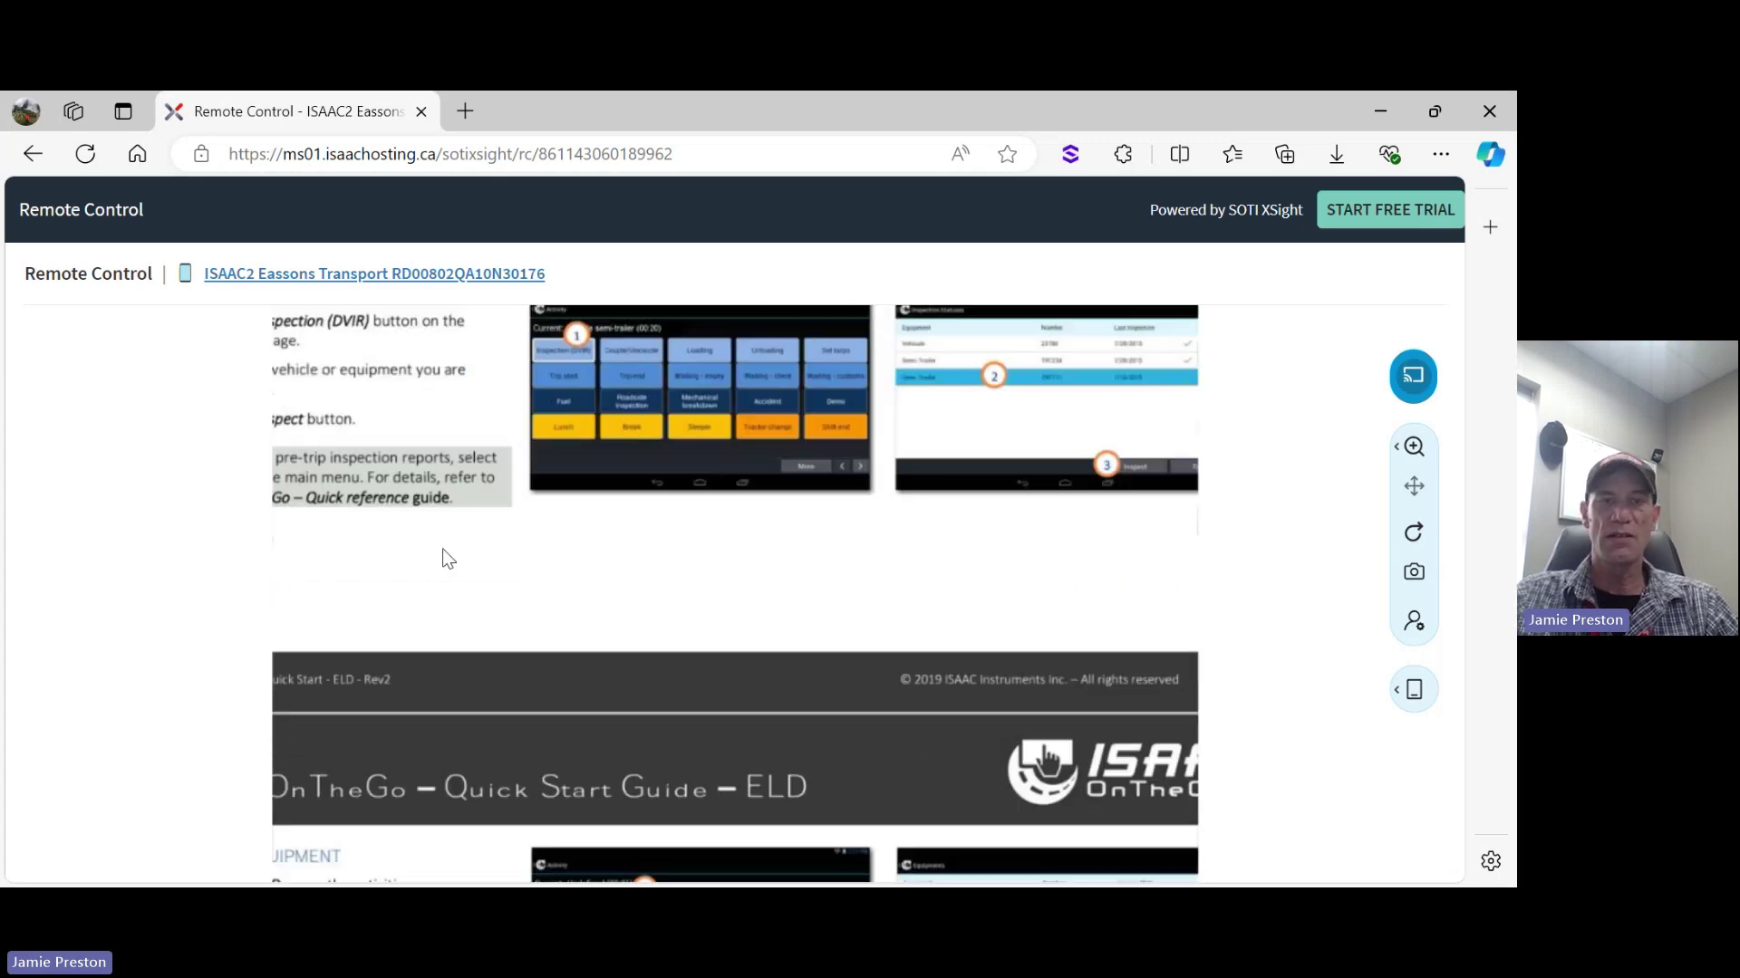
scroll(444, 547, down, 3)
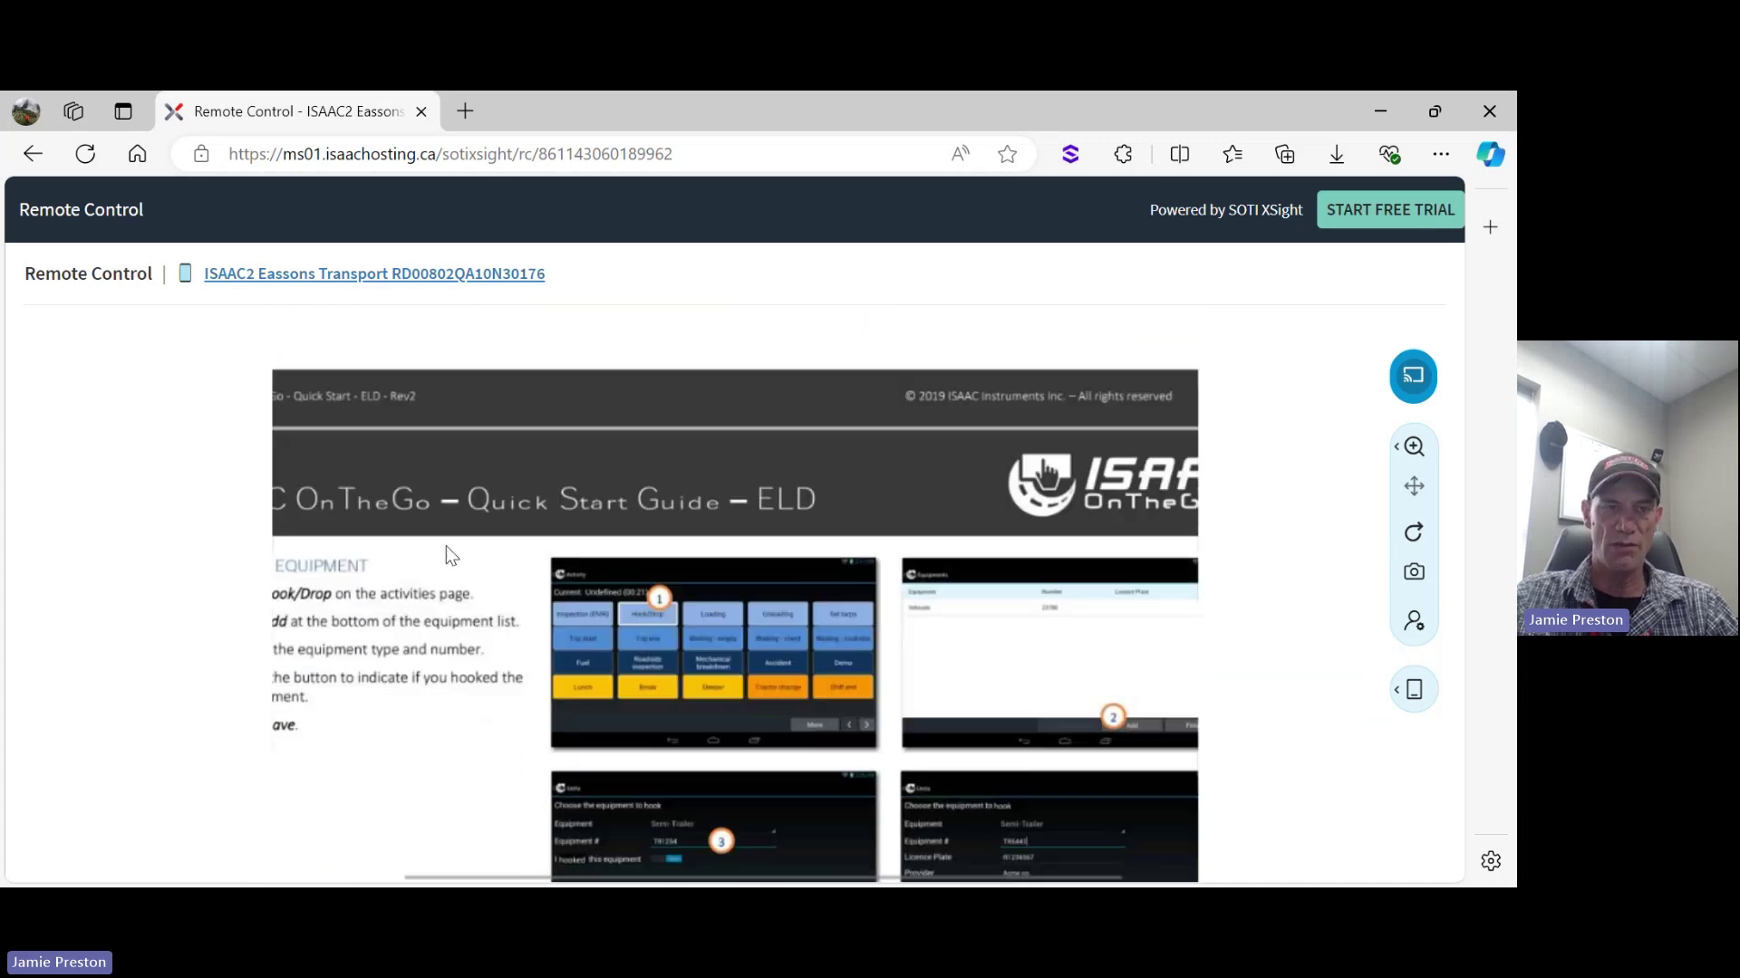
double_click(446, 545)
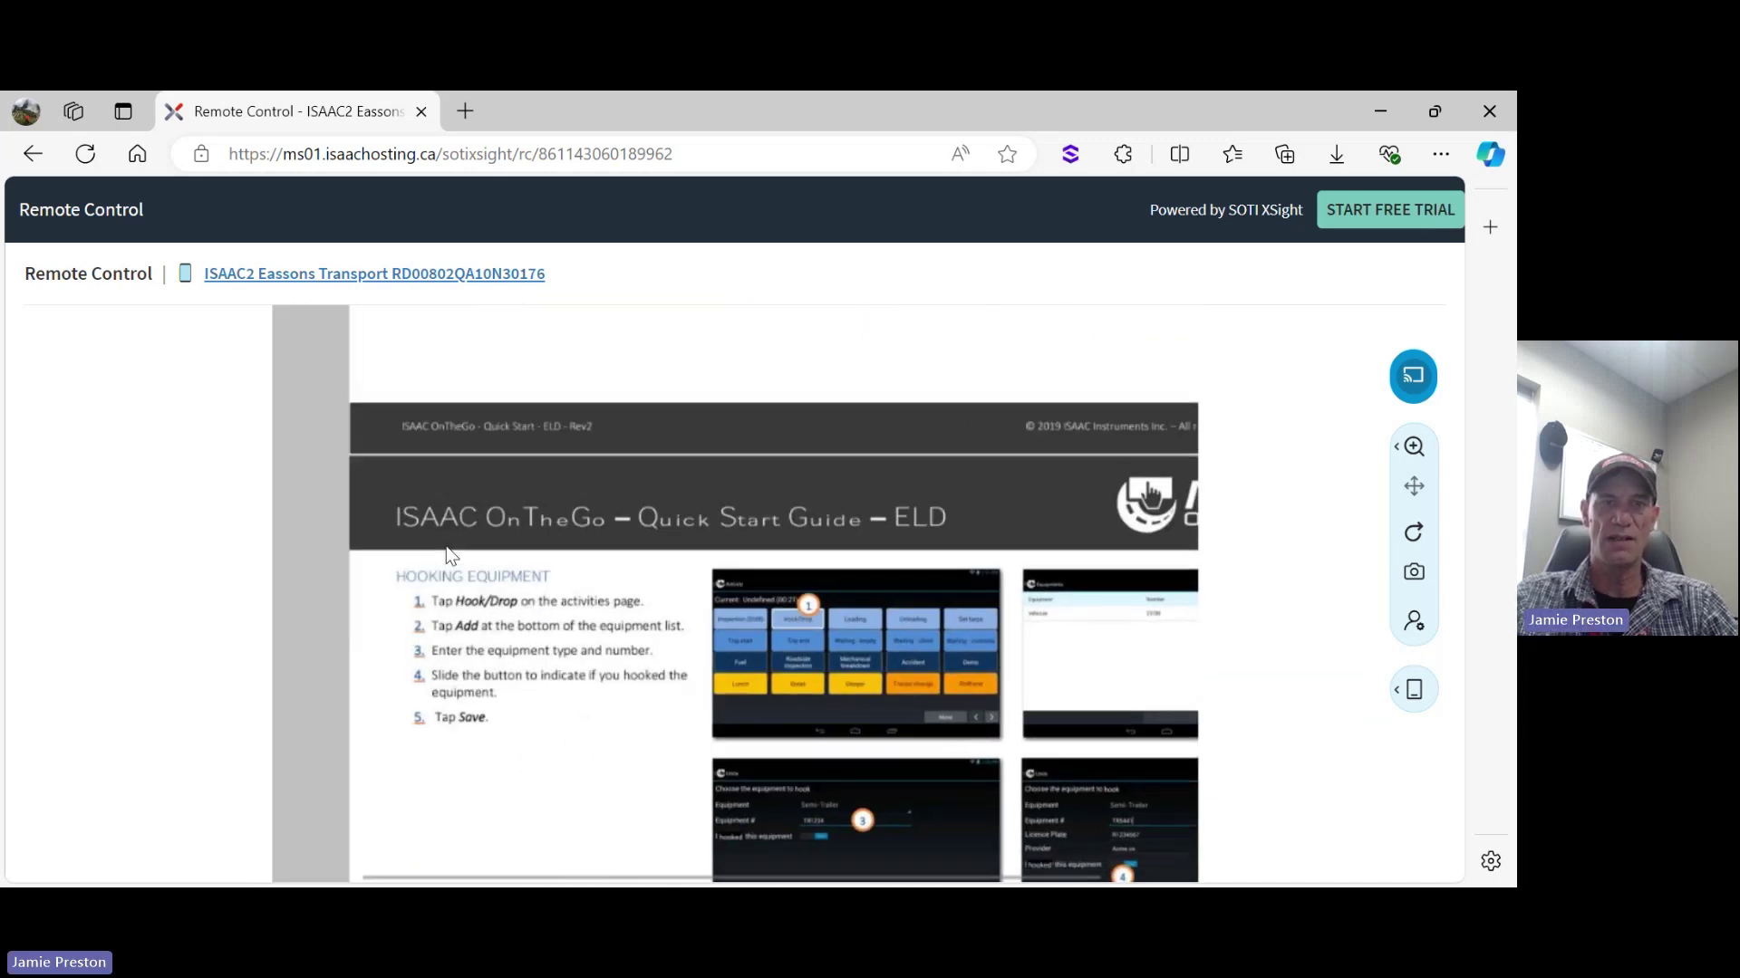